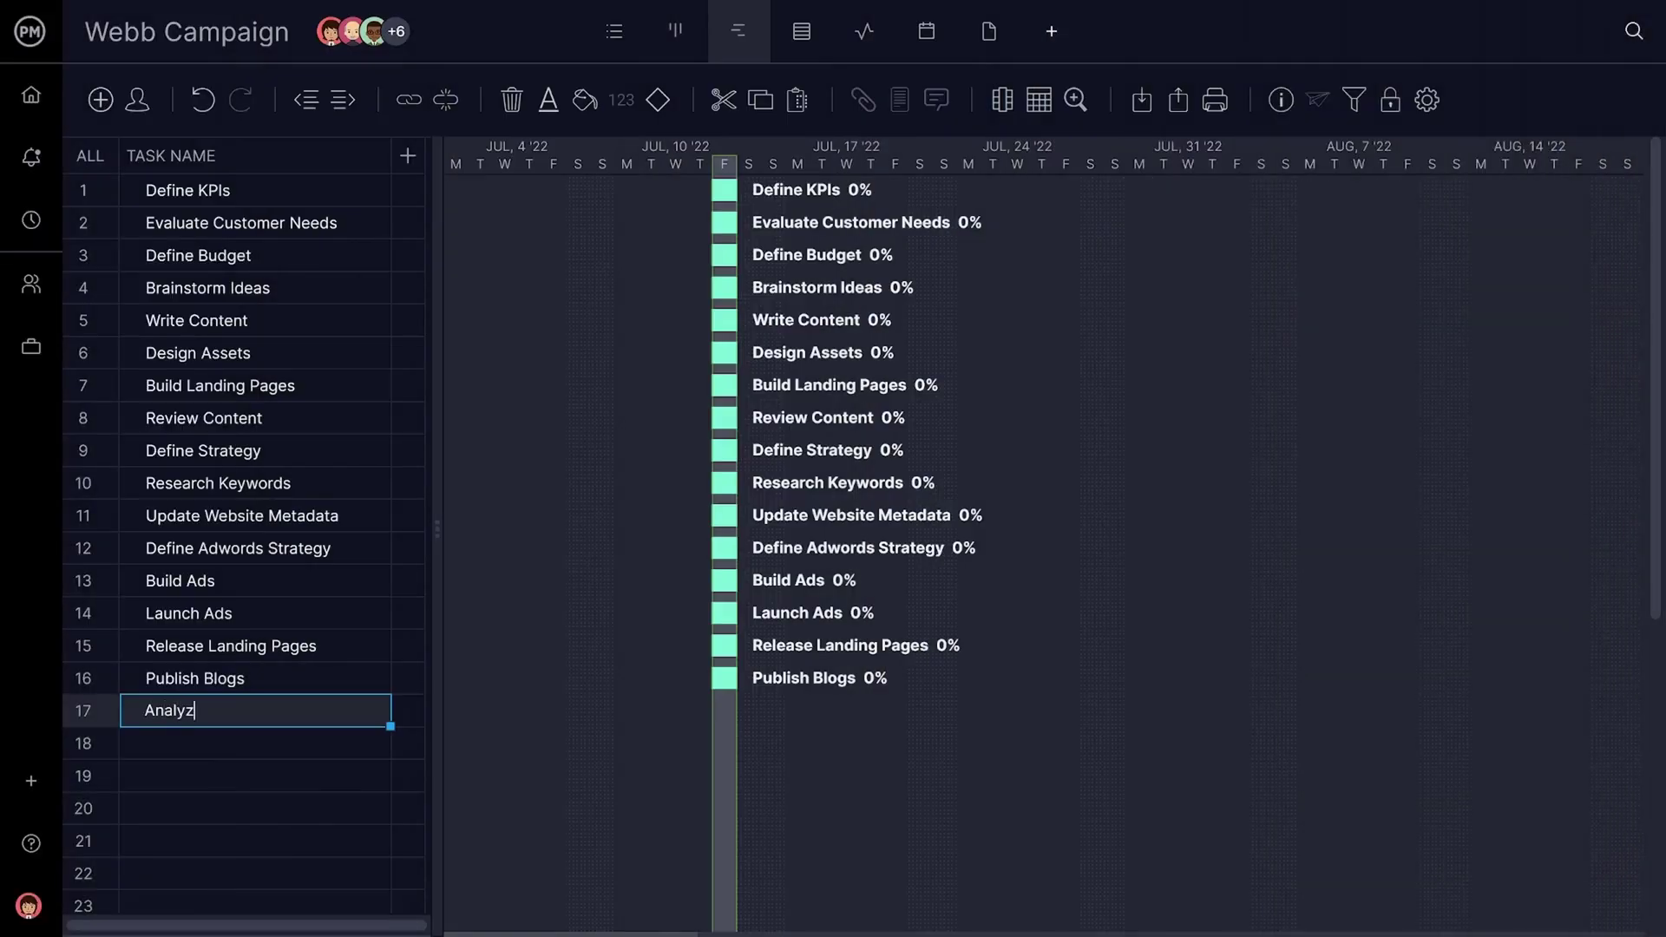
text(Performace)
Step: Add Analyze Performace and Publish Reports as tasks in rows 17 and 18
key(Return)
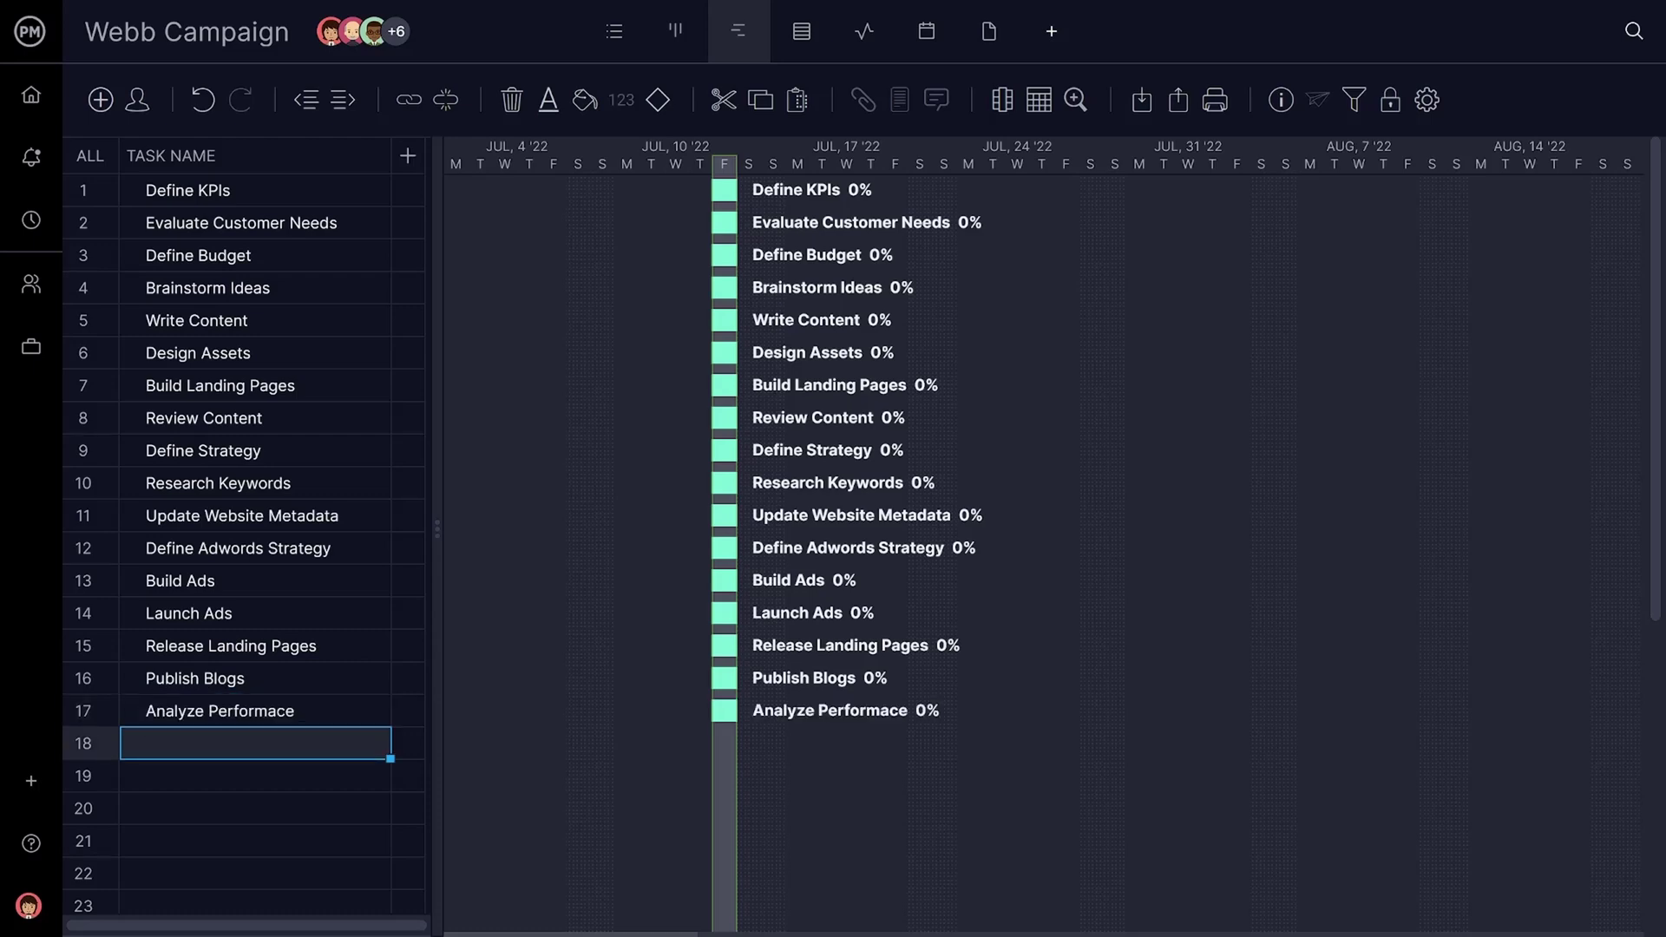
text(Publish Reports)
key(Return)
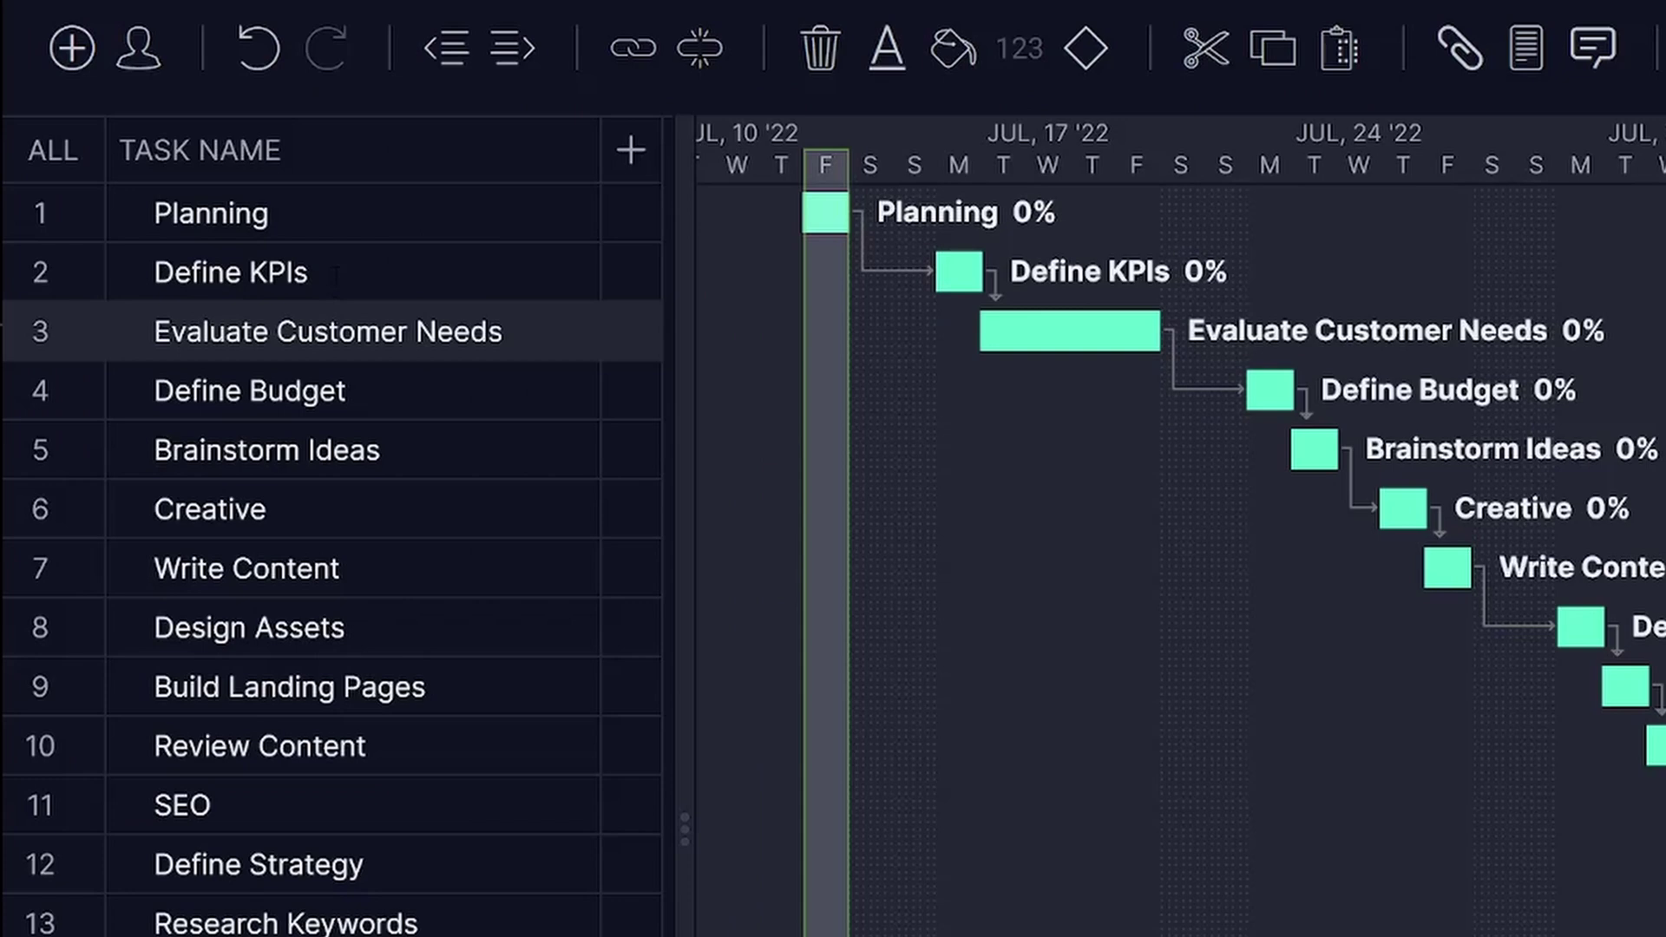
Step: Select Define KPIs through Brainstorm Ideas and indent them under Planning
click(337, 280)
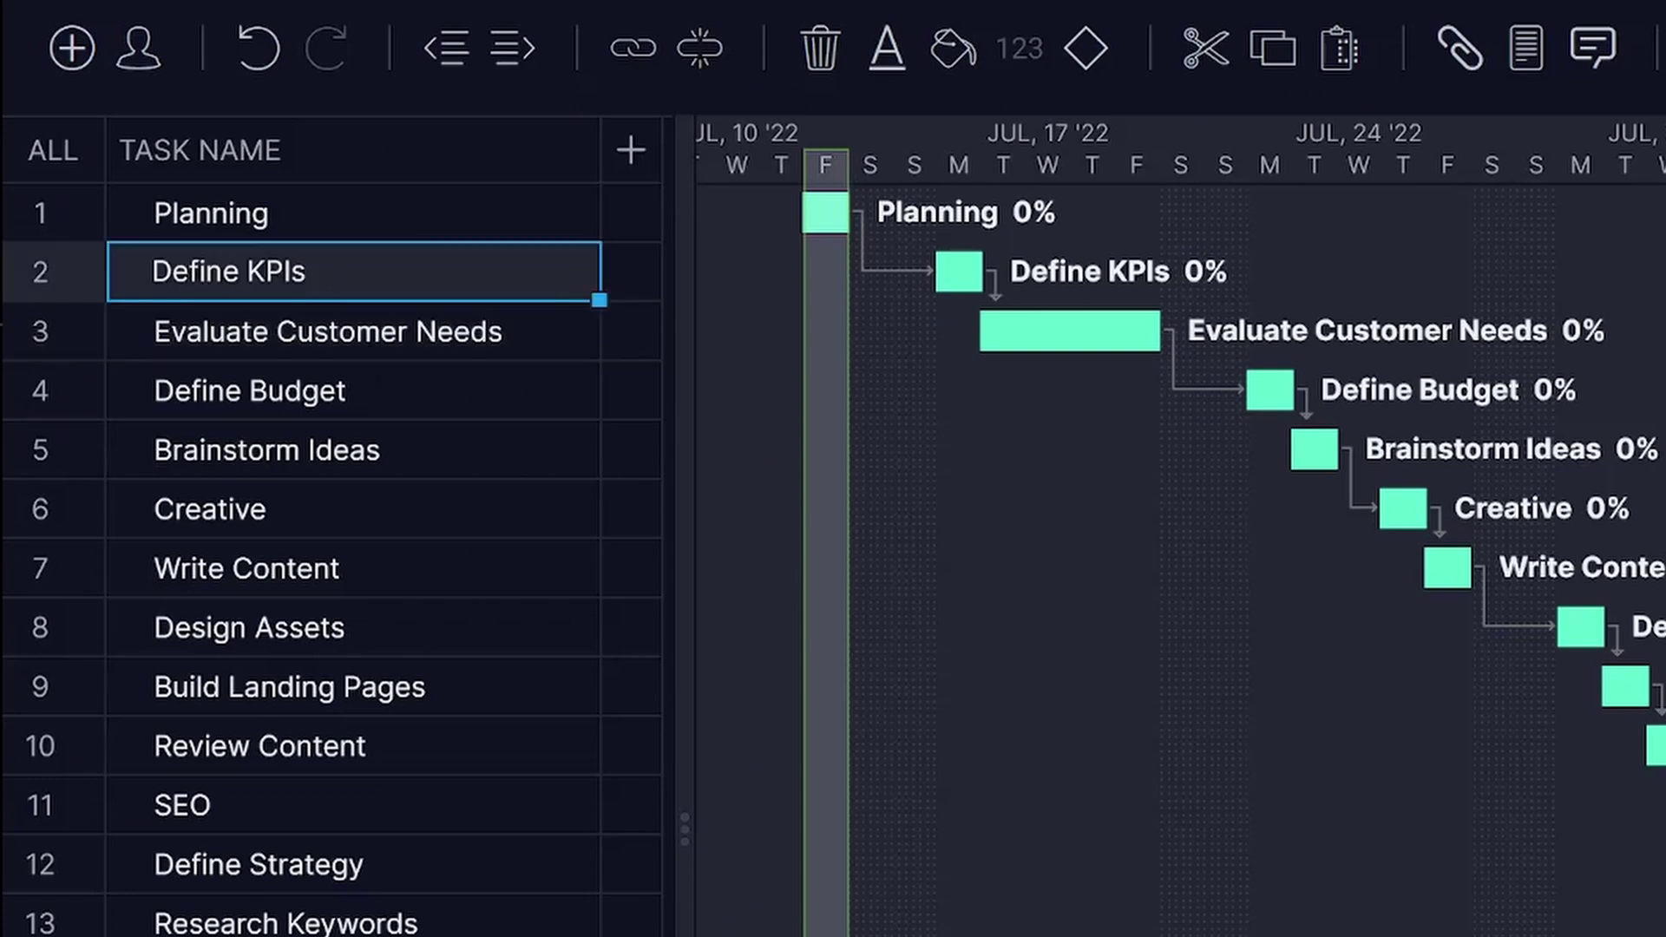
shift+click(389, 454)
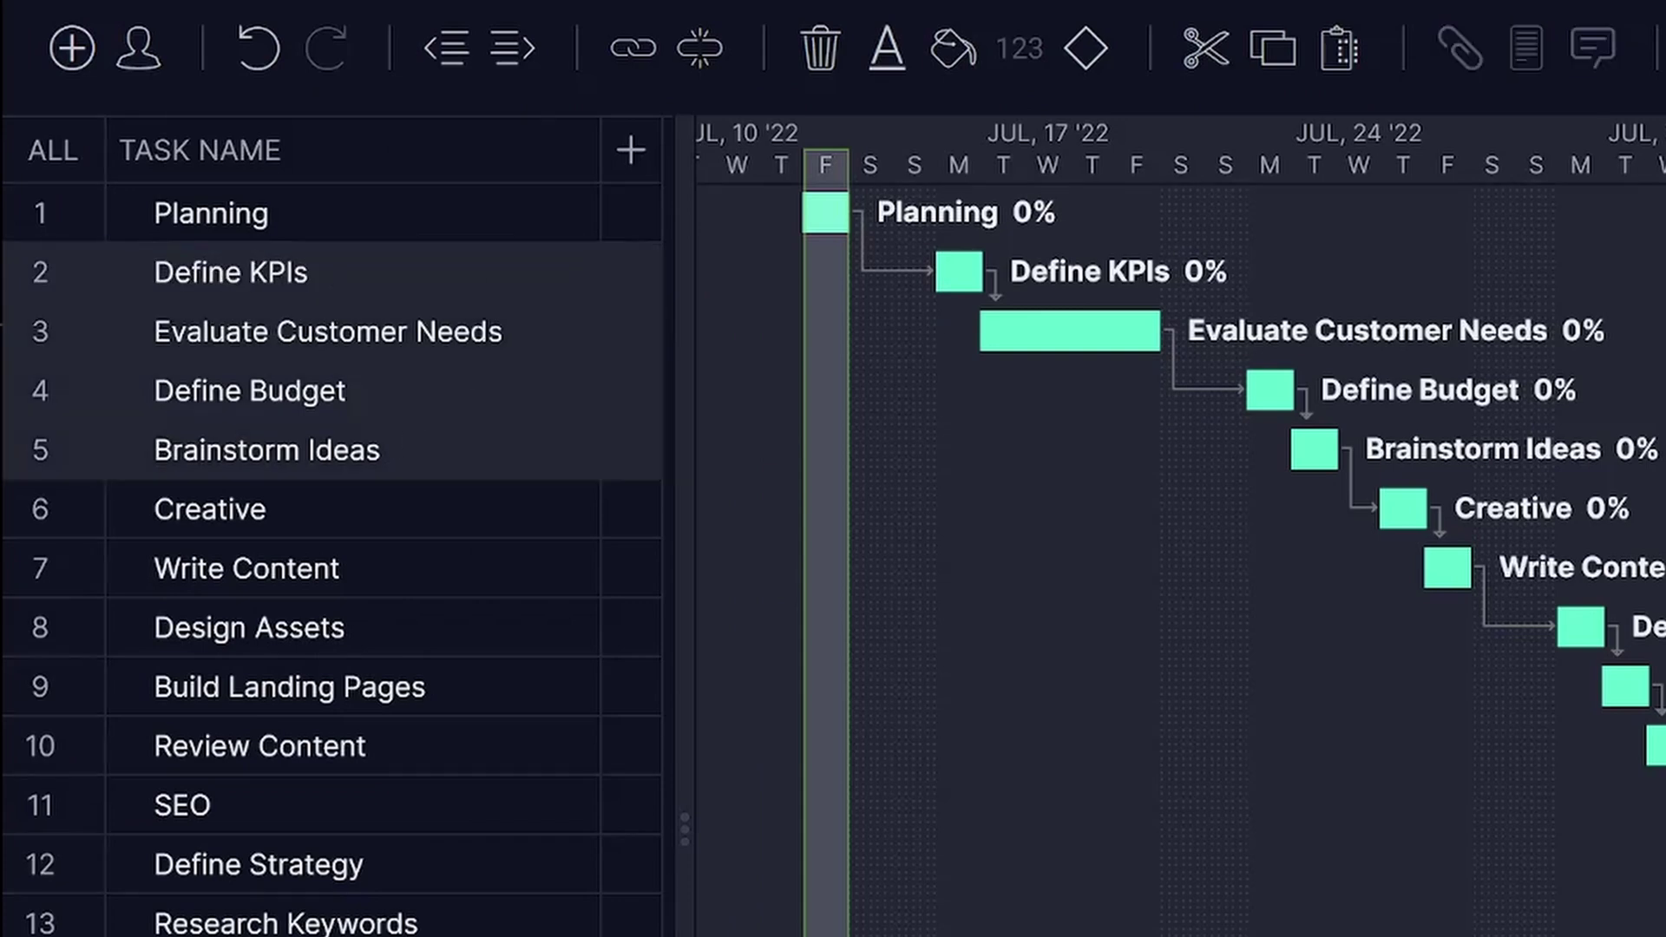
click(513, 50)
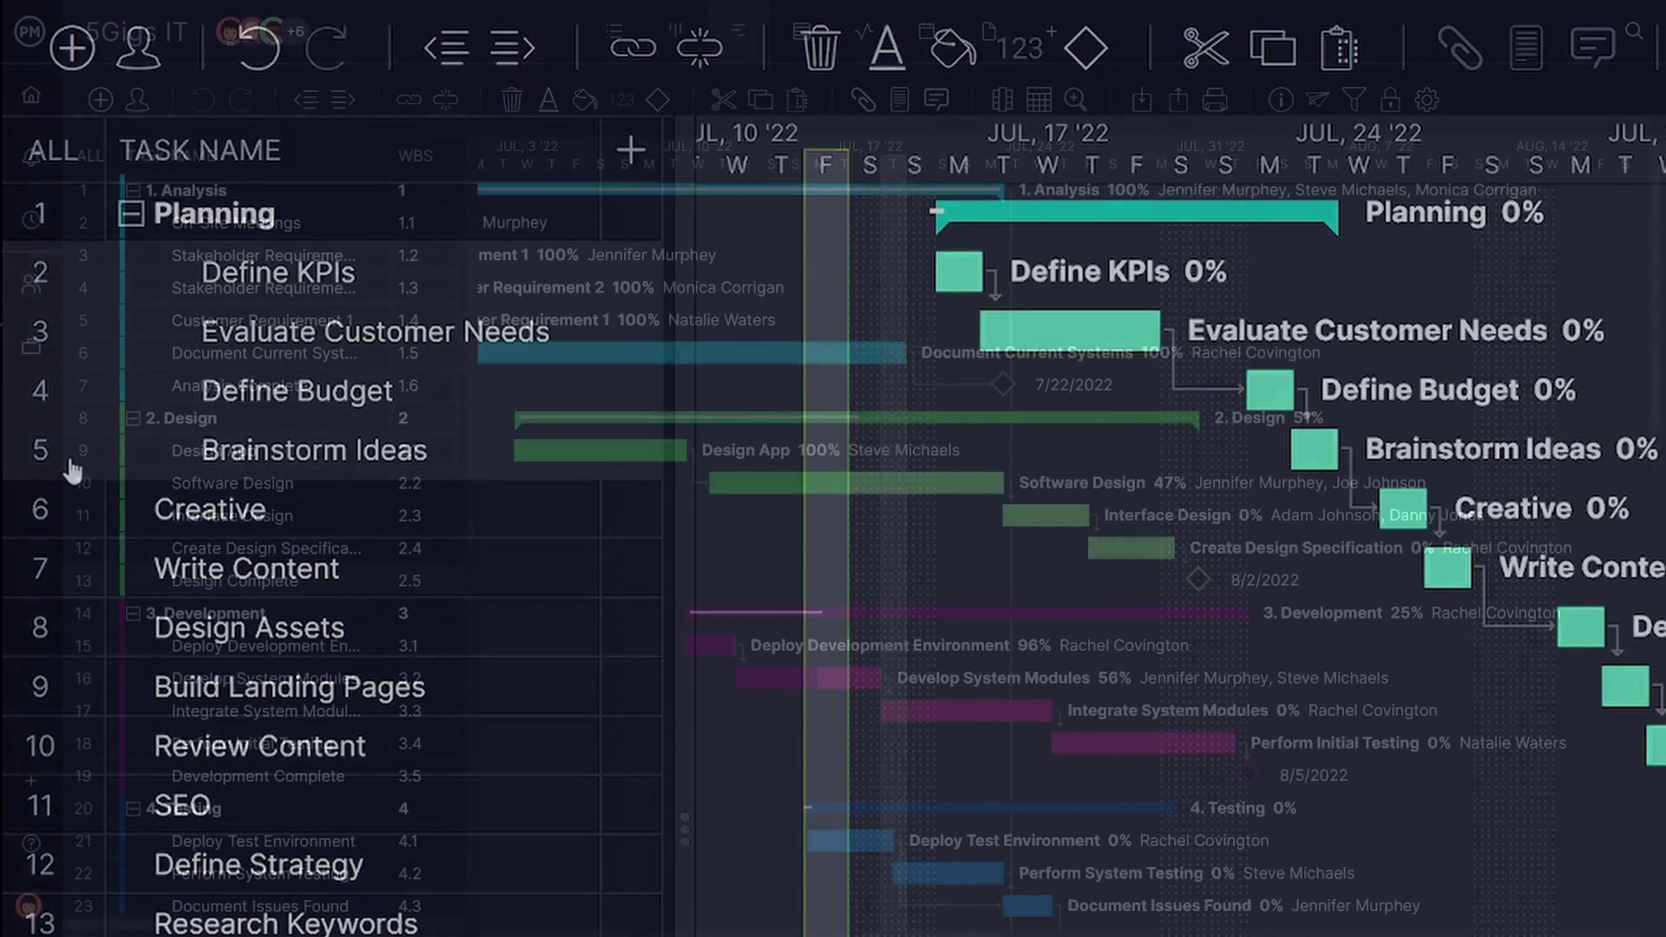
Step: Turn on the Milestone, Planned Cost and Planned Finish Date columns in the columns dialog
click(29, 781)
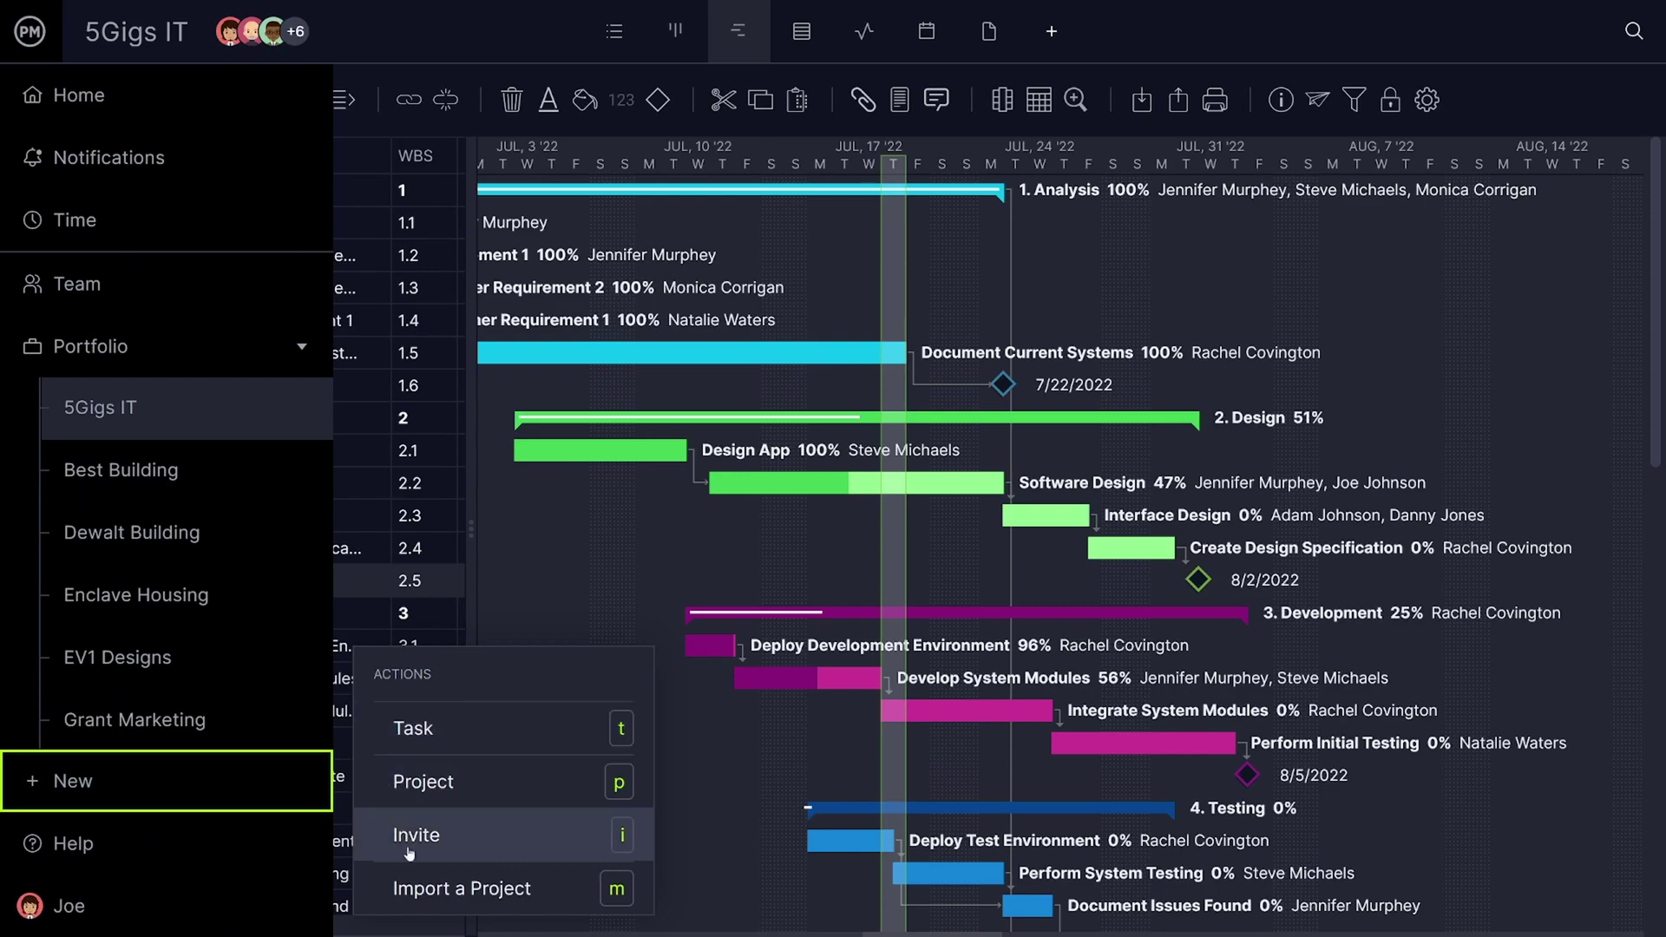
click(301, 797)
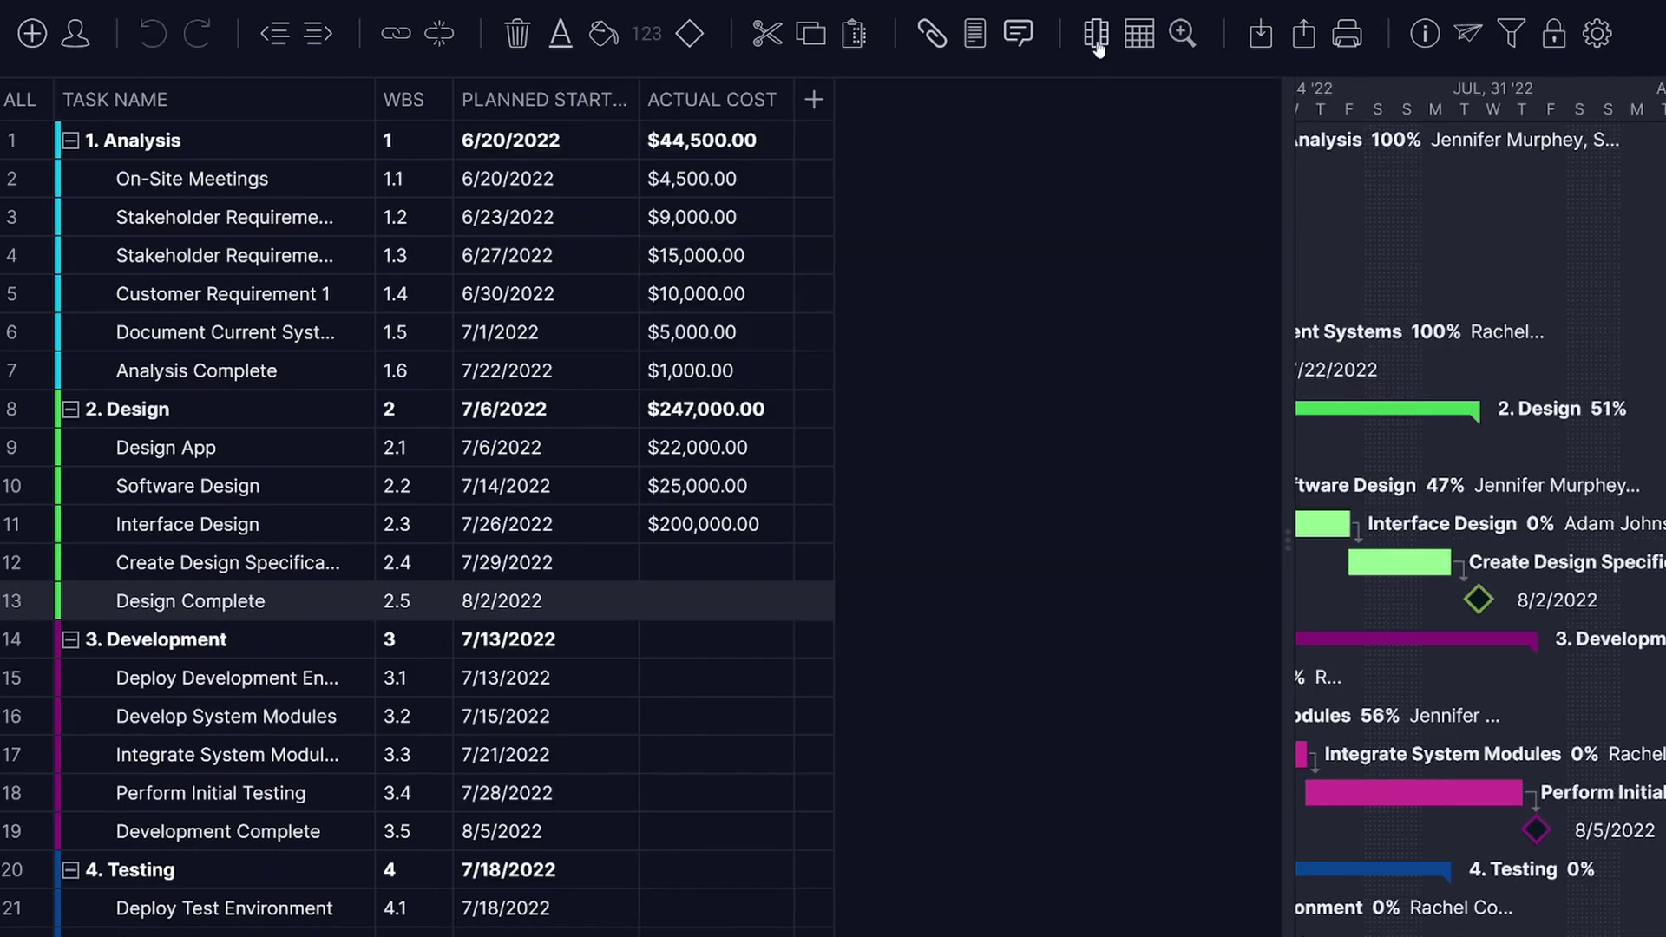
click(1096, 34)
scroll(942, 455, down, 5)
click(604, 469)
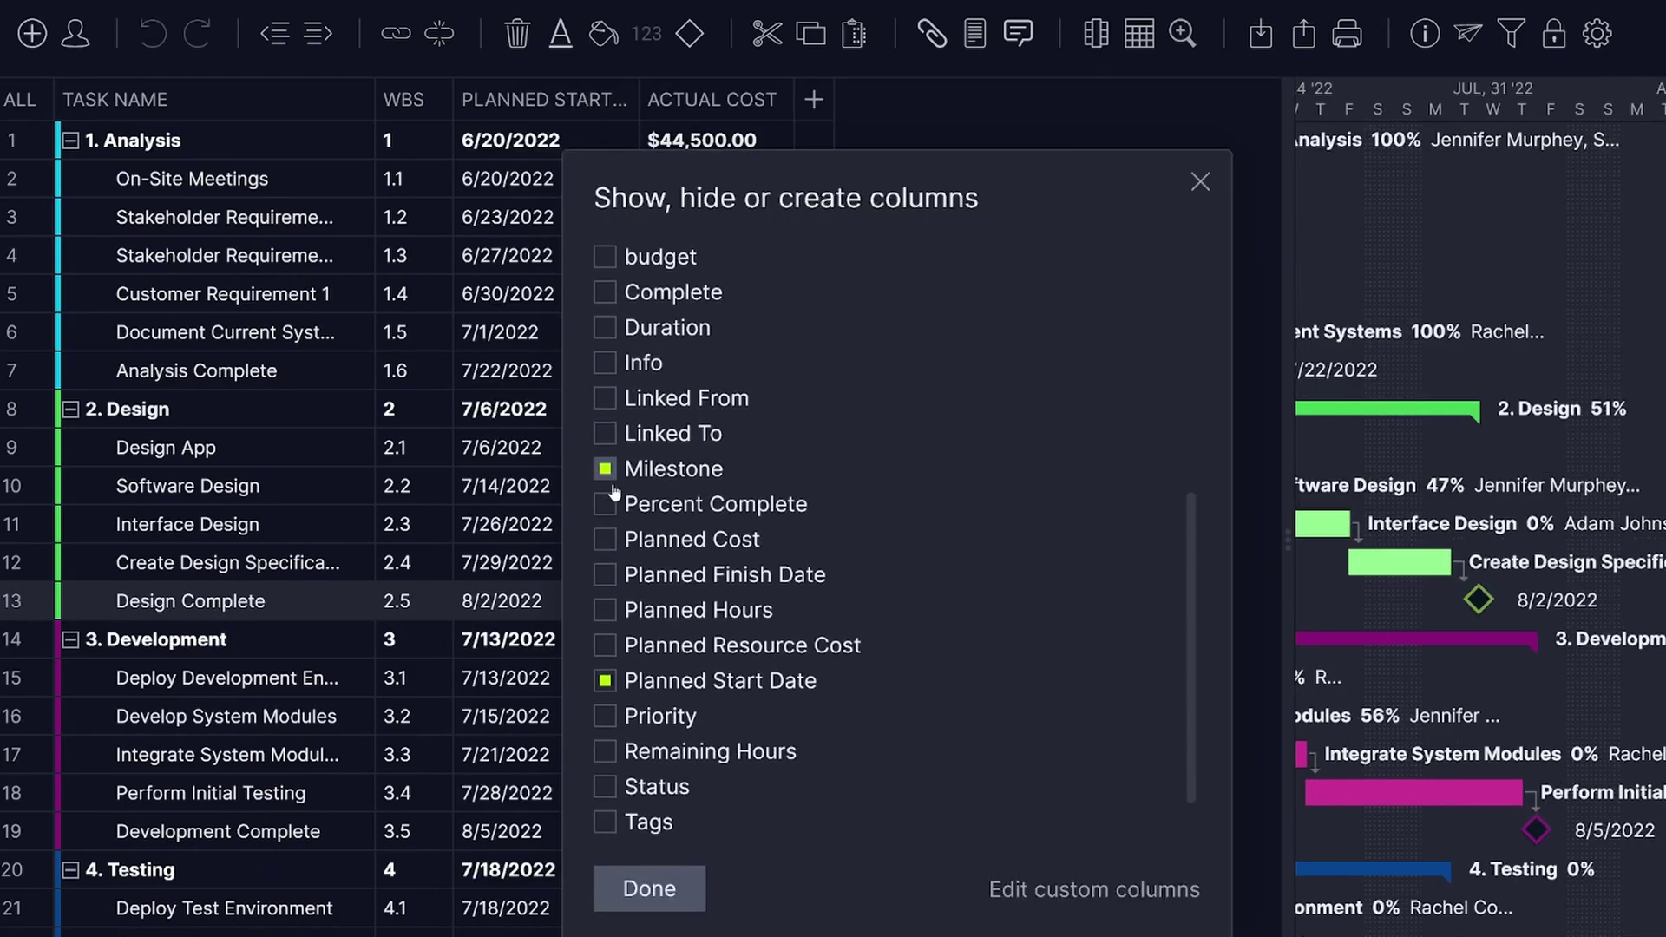
click(604, 539)
click(605, 575)
click(650, 888)
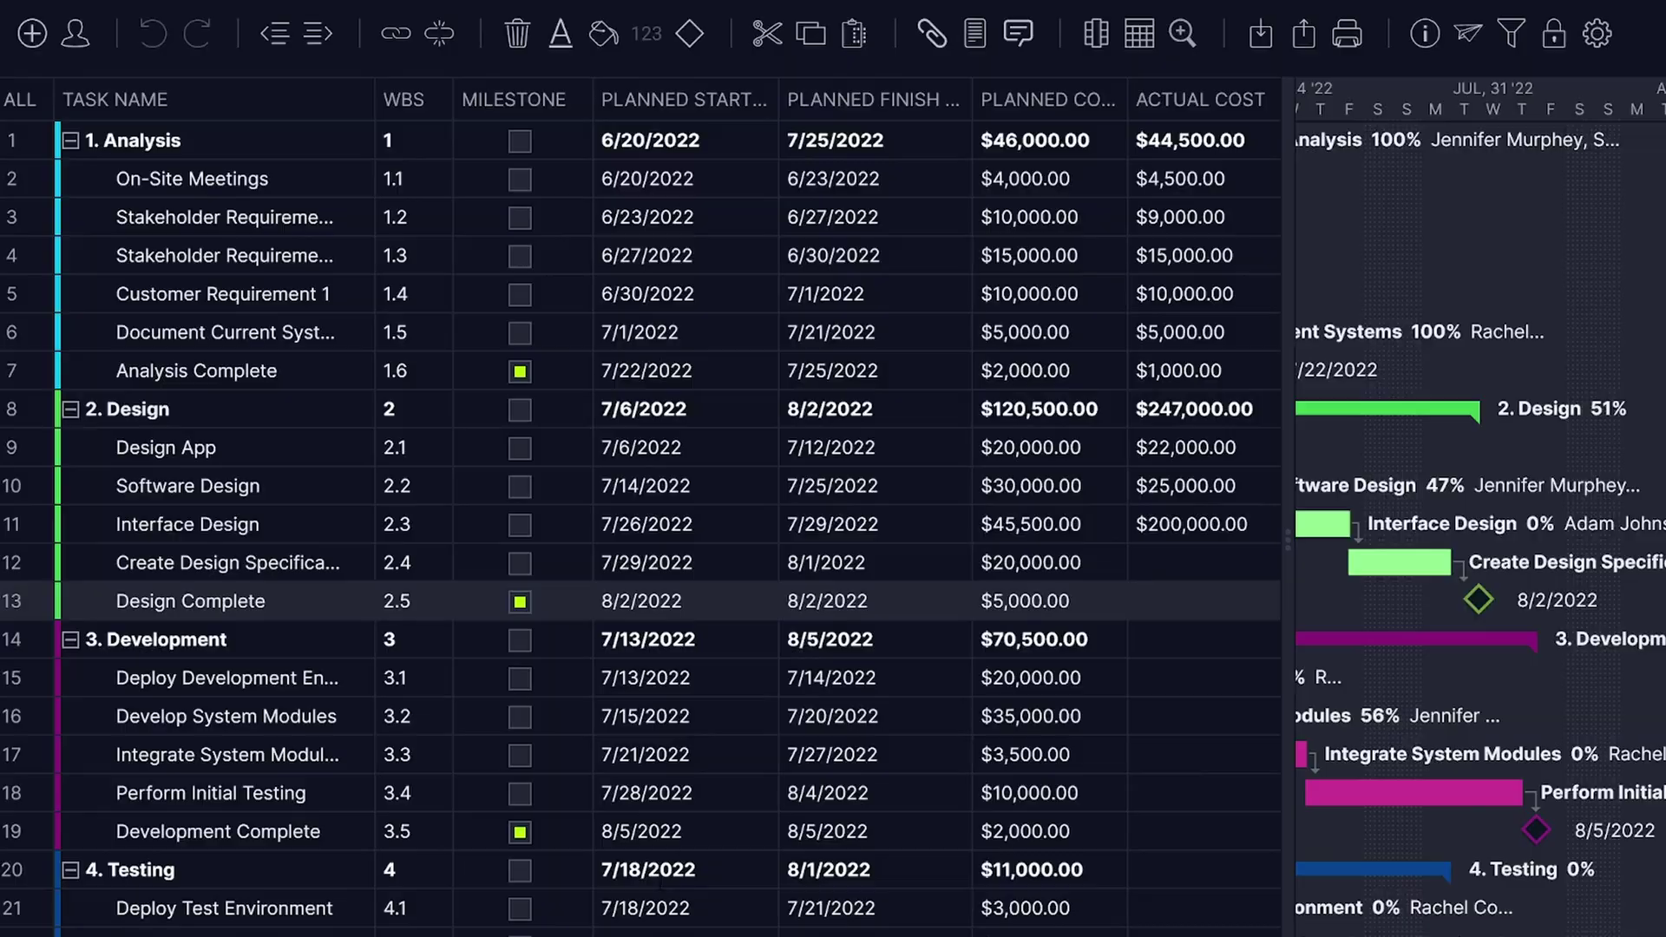
text(2)
text(0)
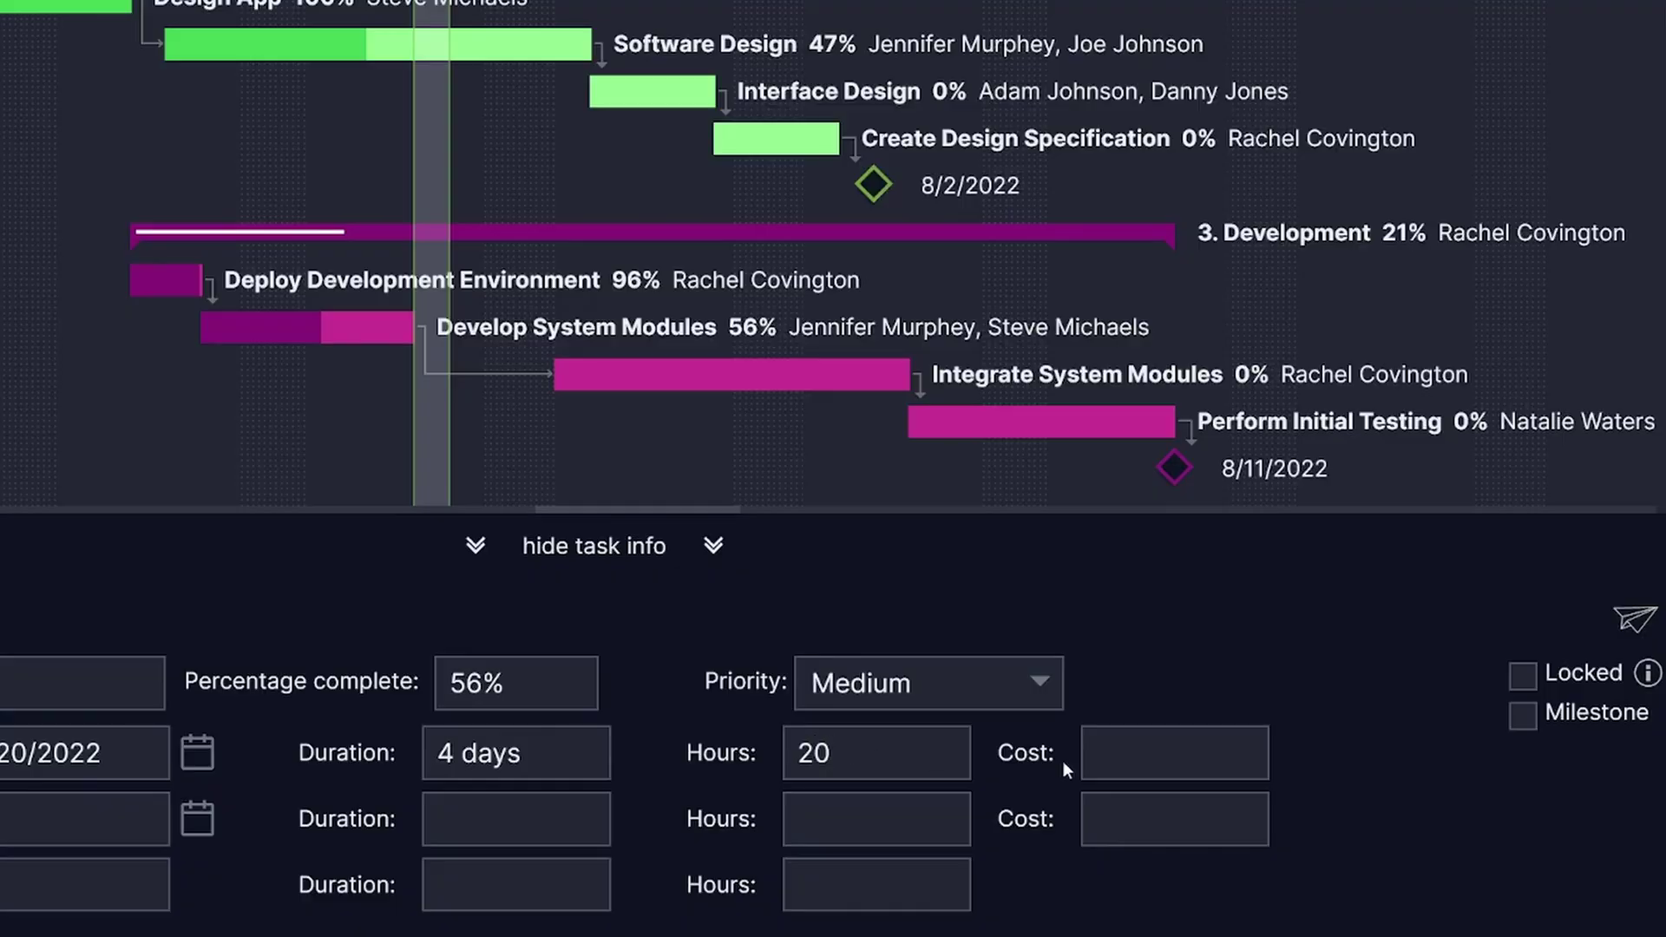
Step: Go to the task's Cost field to enter 25000
click(1172, 752)
text(25000)
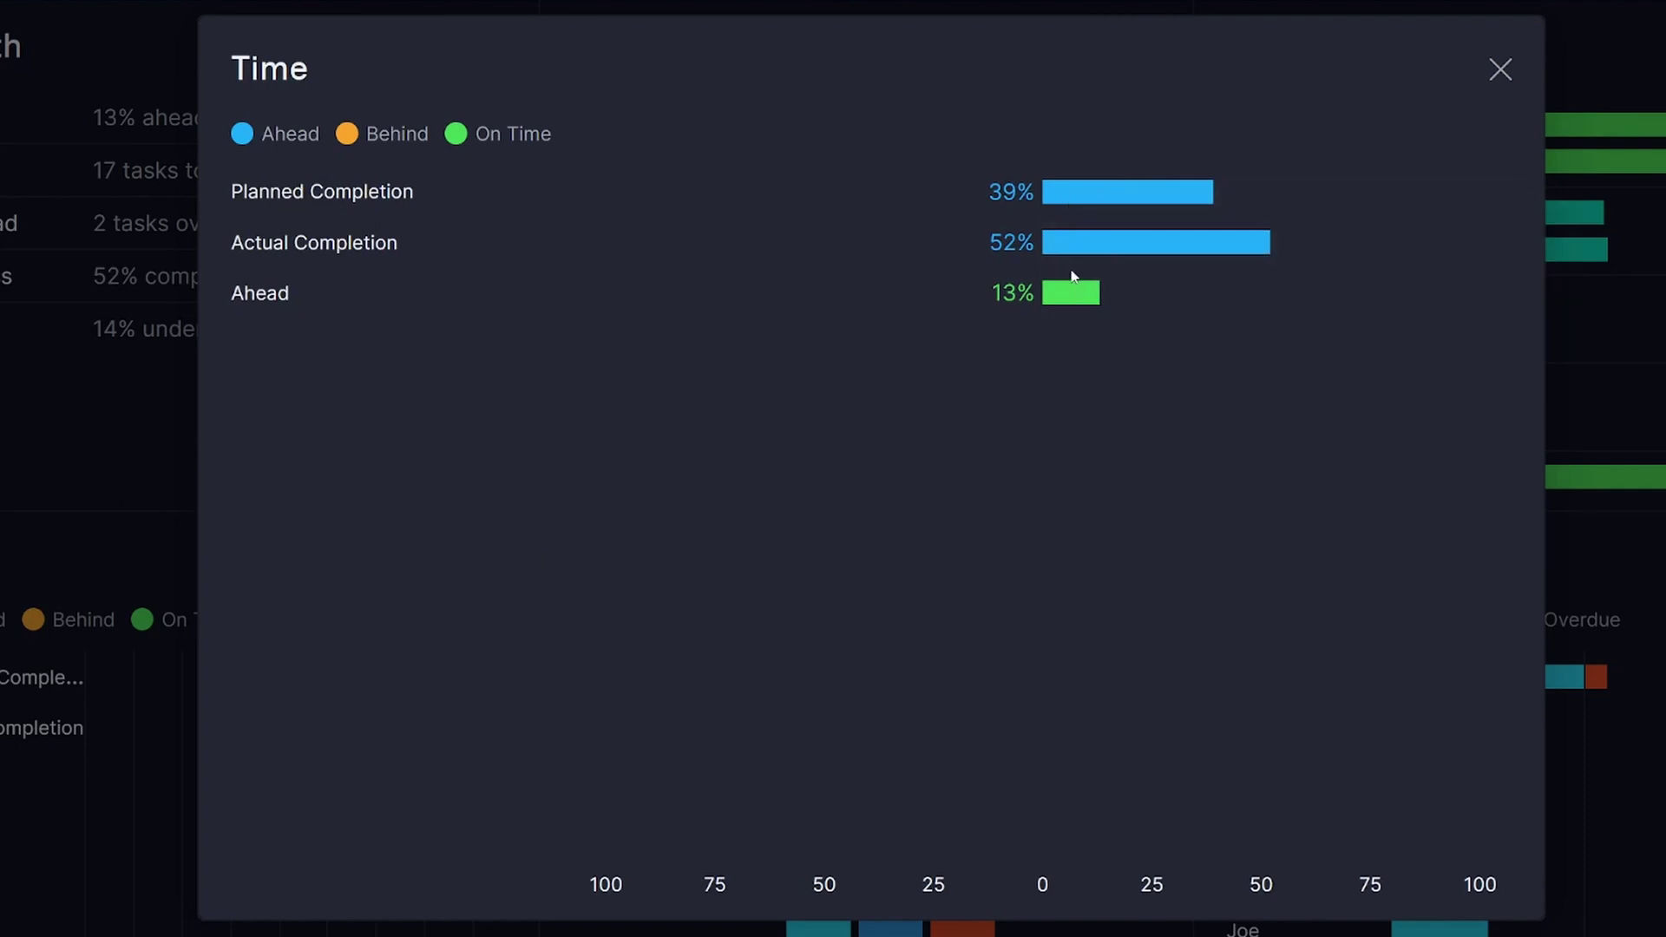
mouse_move(1071, 294)
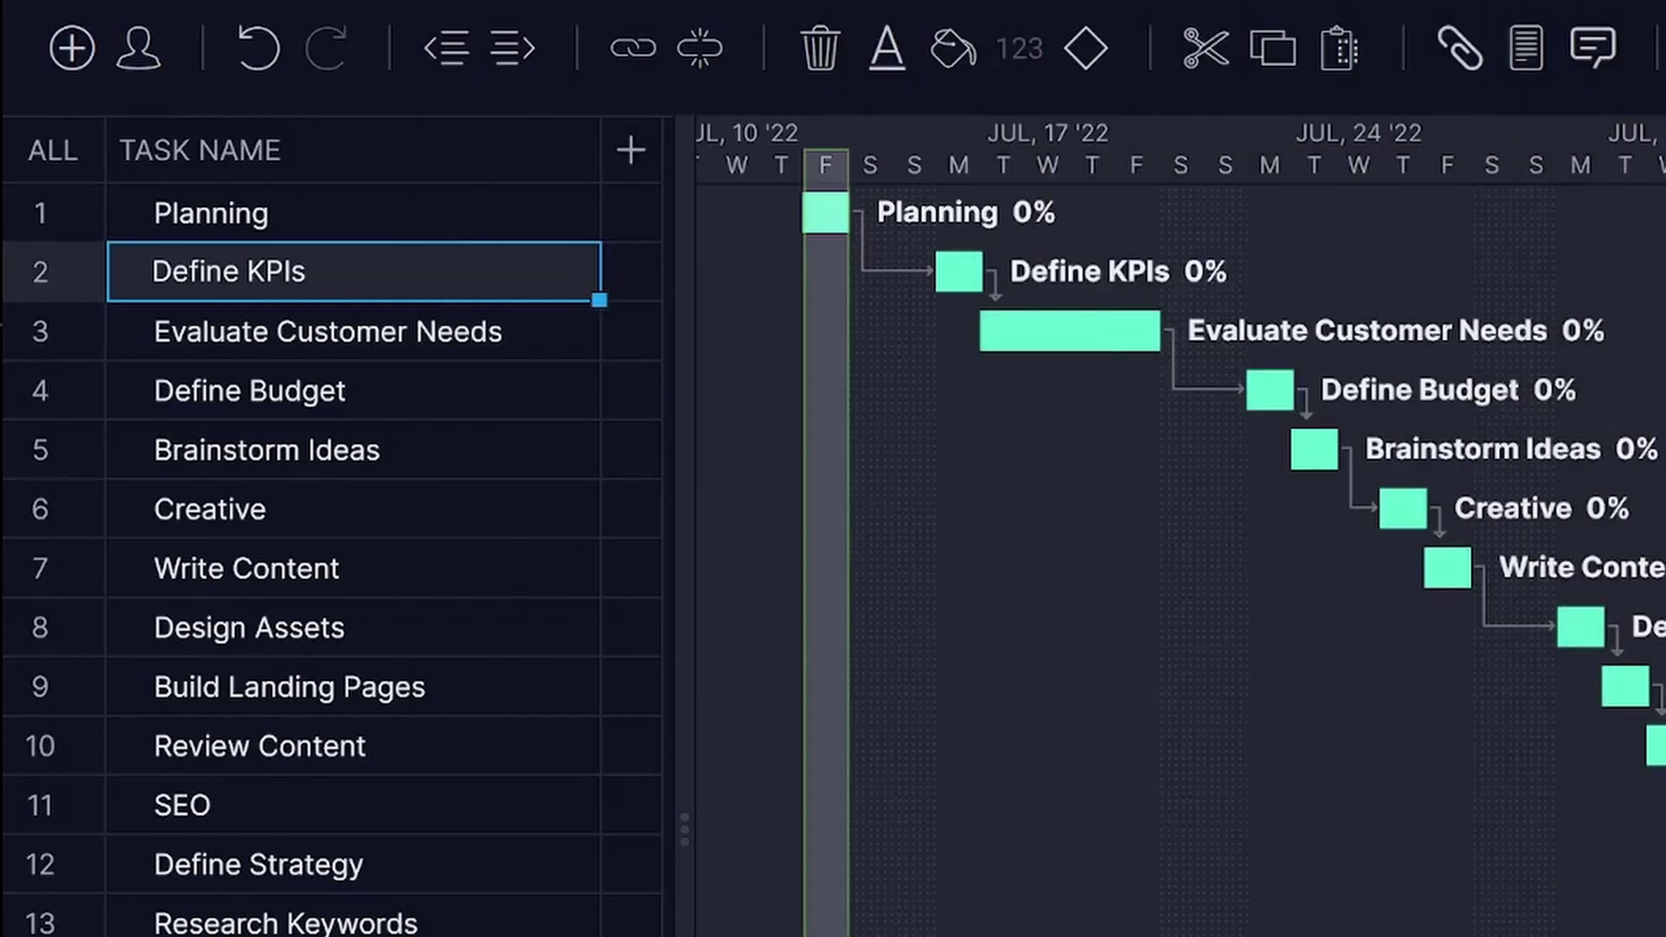
Step: Indent rows 2–5 (Define KPIs to Brainstorm Ideas) under Planning, then select Brainstorm Ideas
shift+click(387, 452)
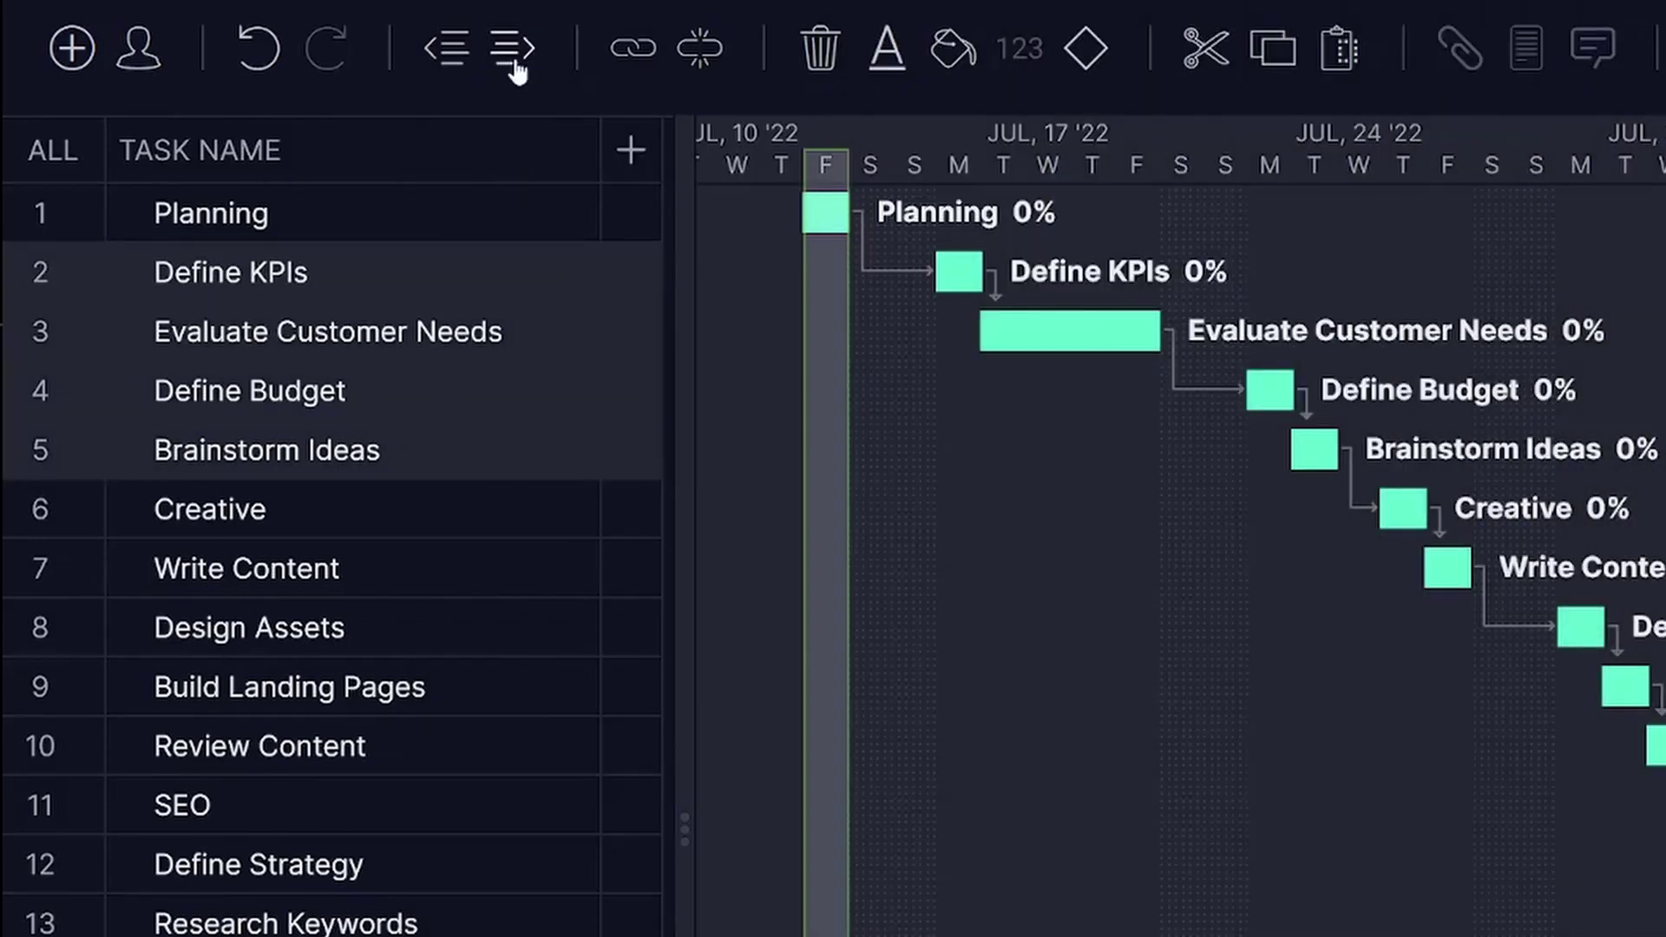
click(513, 50)
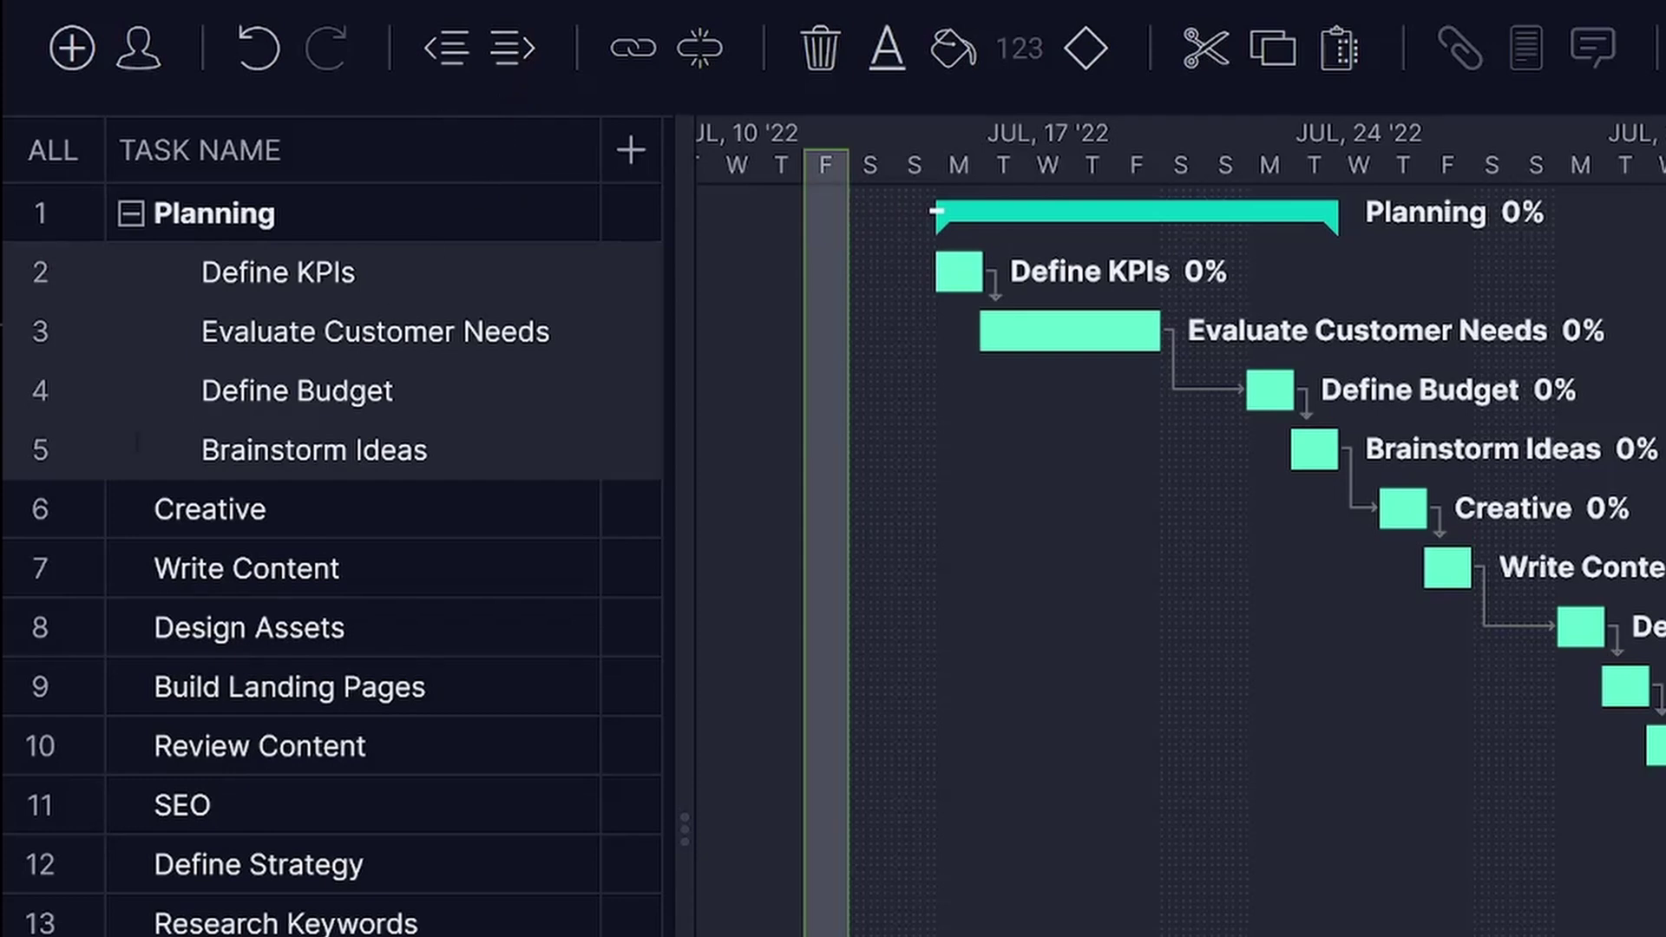
click(72, 456)
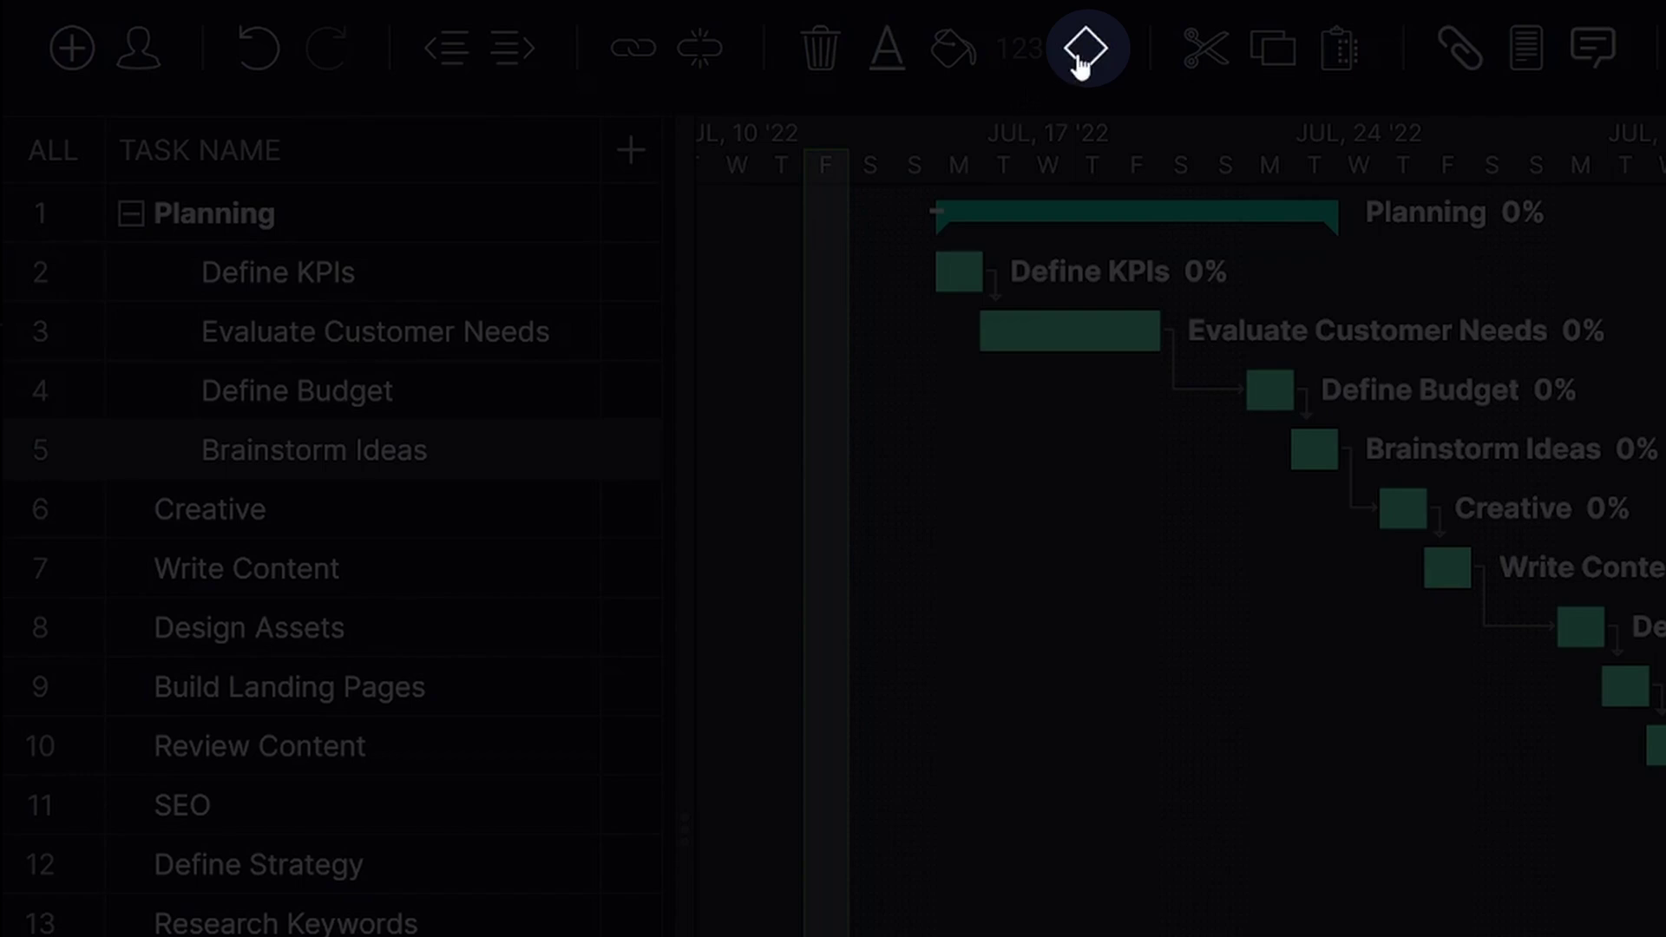
Step: Convert Brainstorm Ideas into a milestone dated 7/26/2022
click(1087, 53)
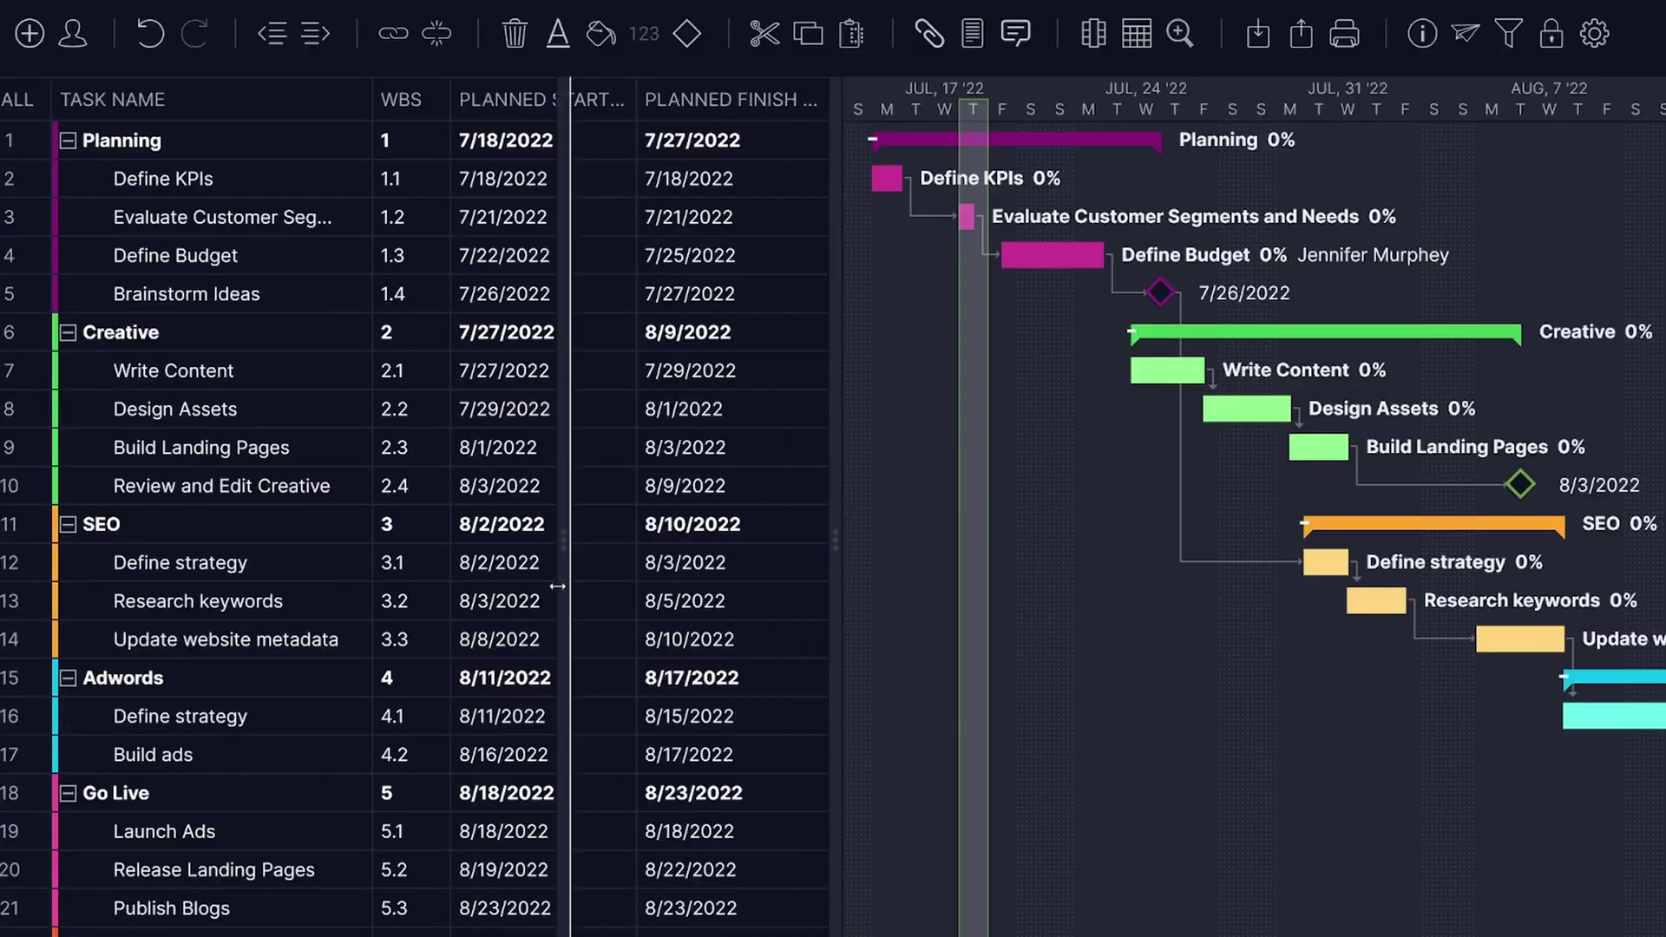
Step: Hide the date columns so the Gantt chart gets more room
drag(828, 550, 454, 595)
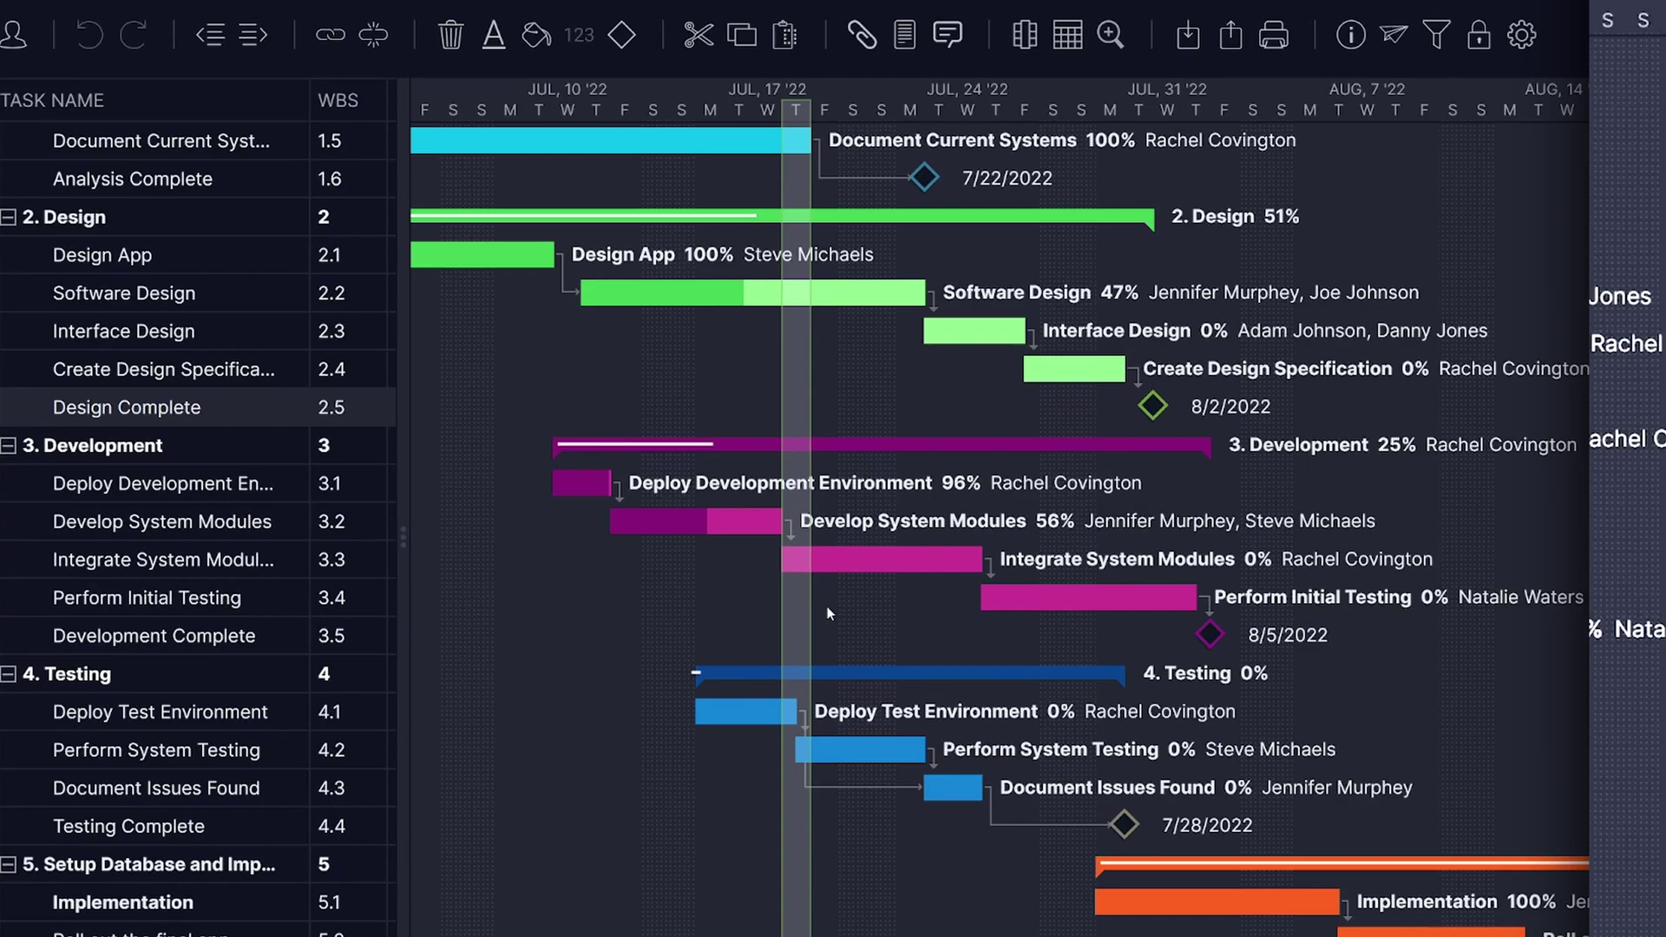
Step: Shift the Integrate System Modules bar two days later to start on Jul 23
mouse_move(844, 554)
mouse_down()
mouse_move(862, 535)
mouse_move(1068, 513)
mouse_up()
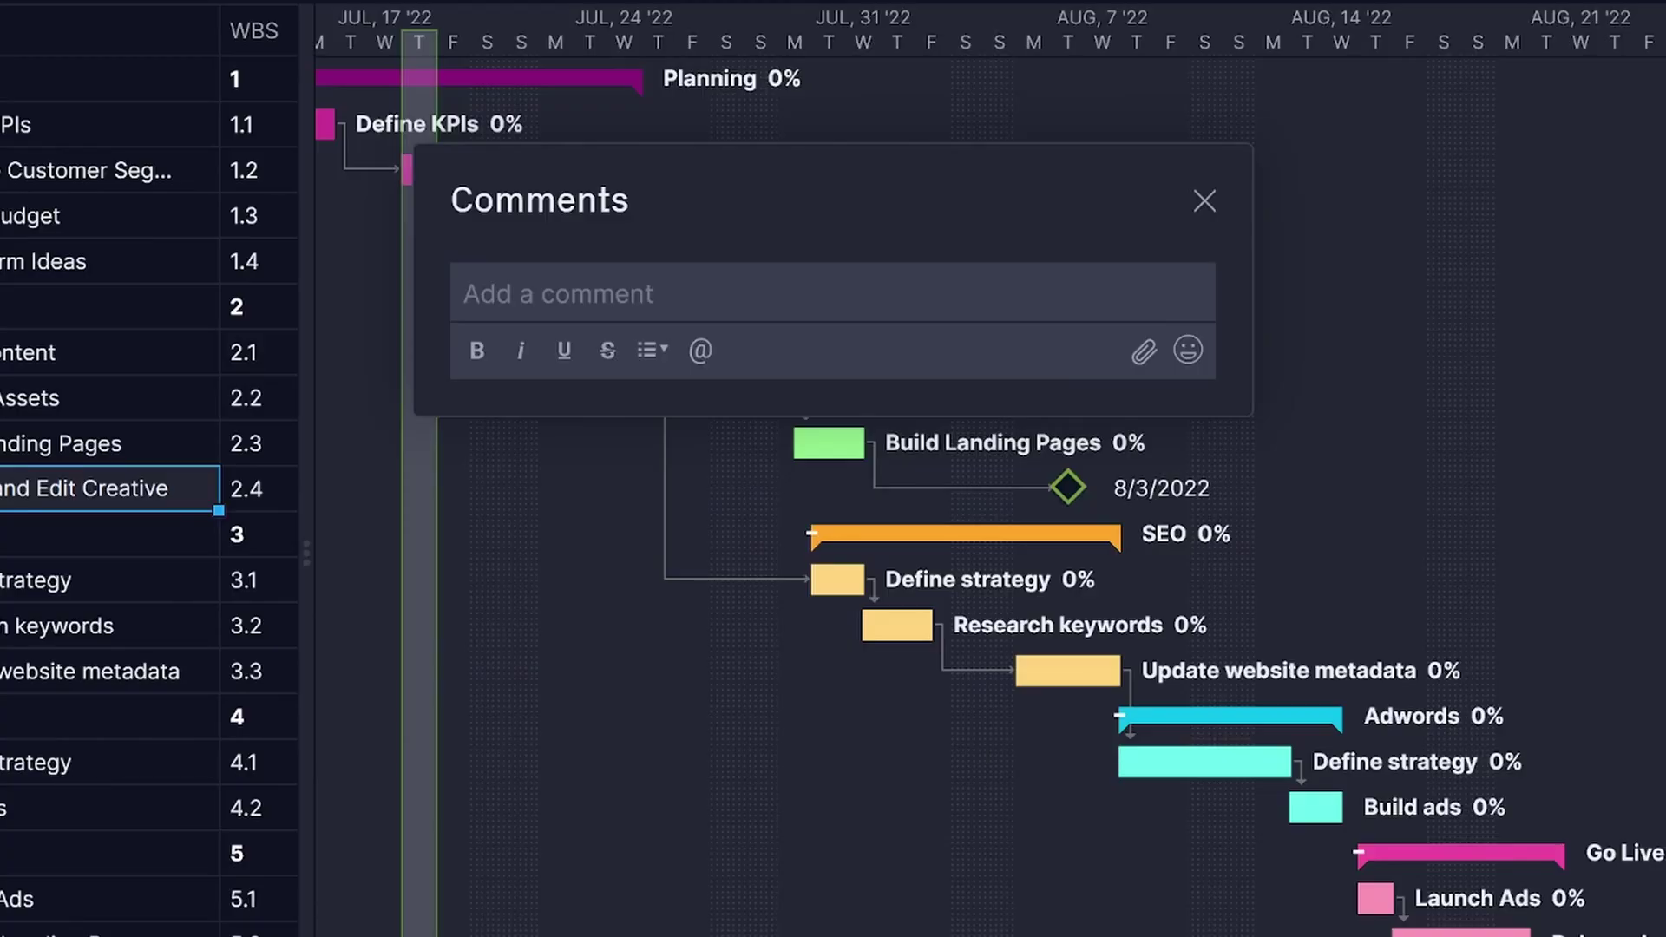
text(@ste)
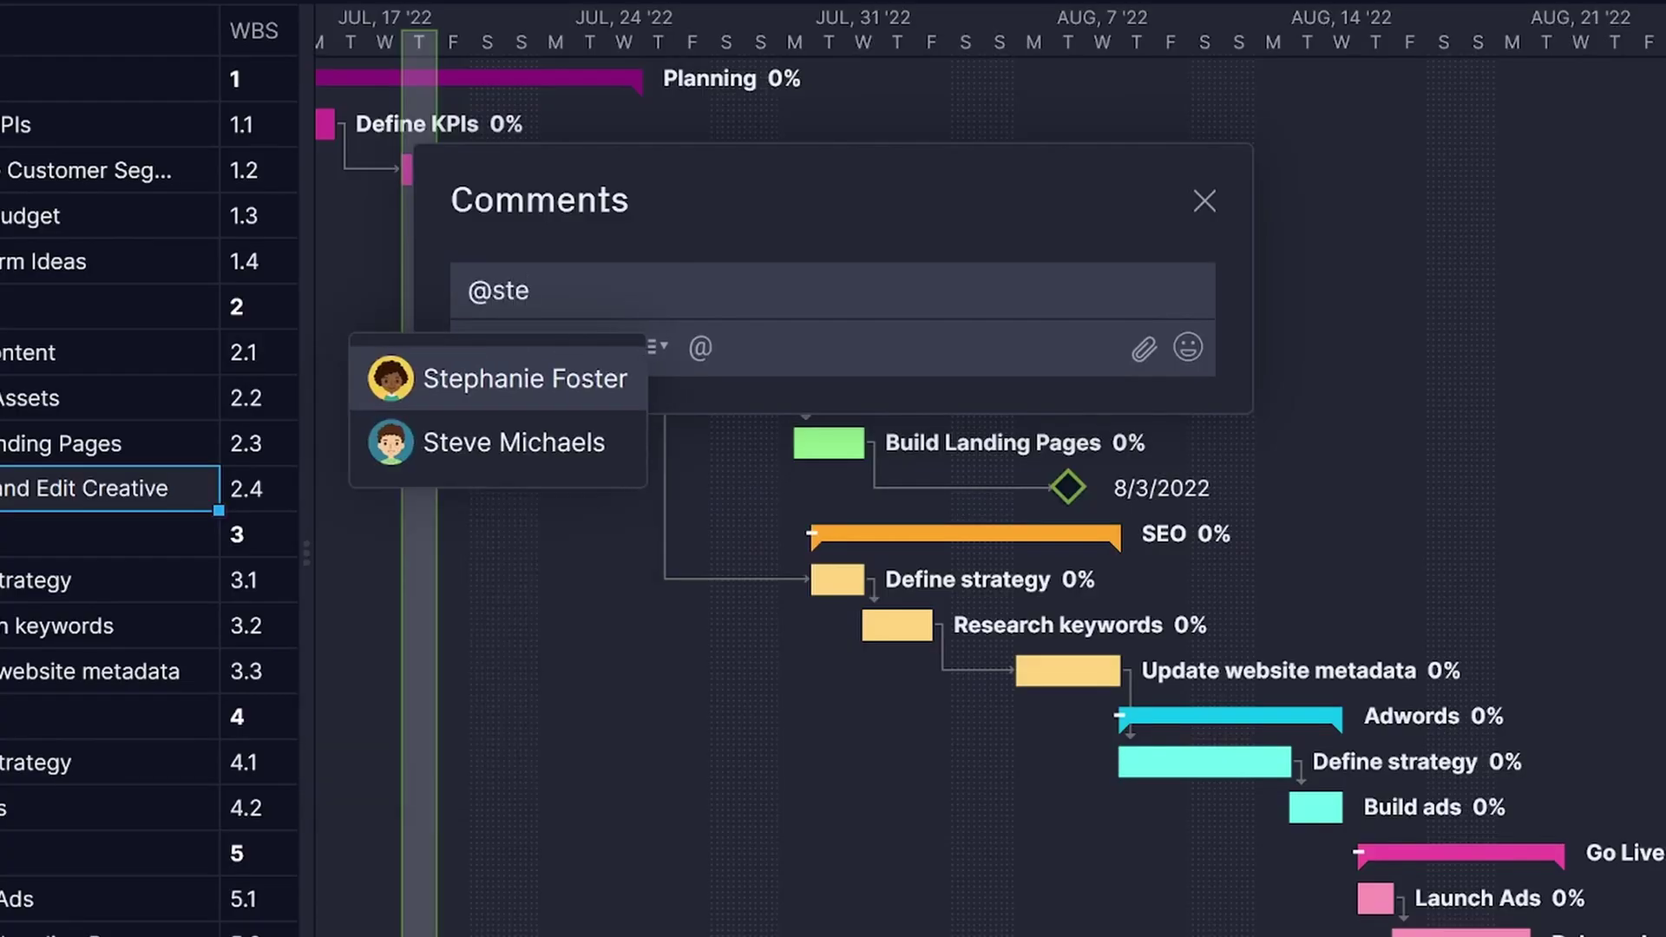
key(Return)
text(can)
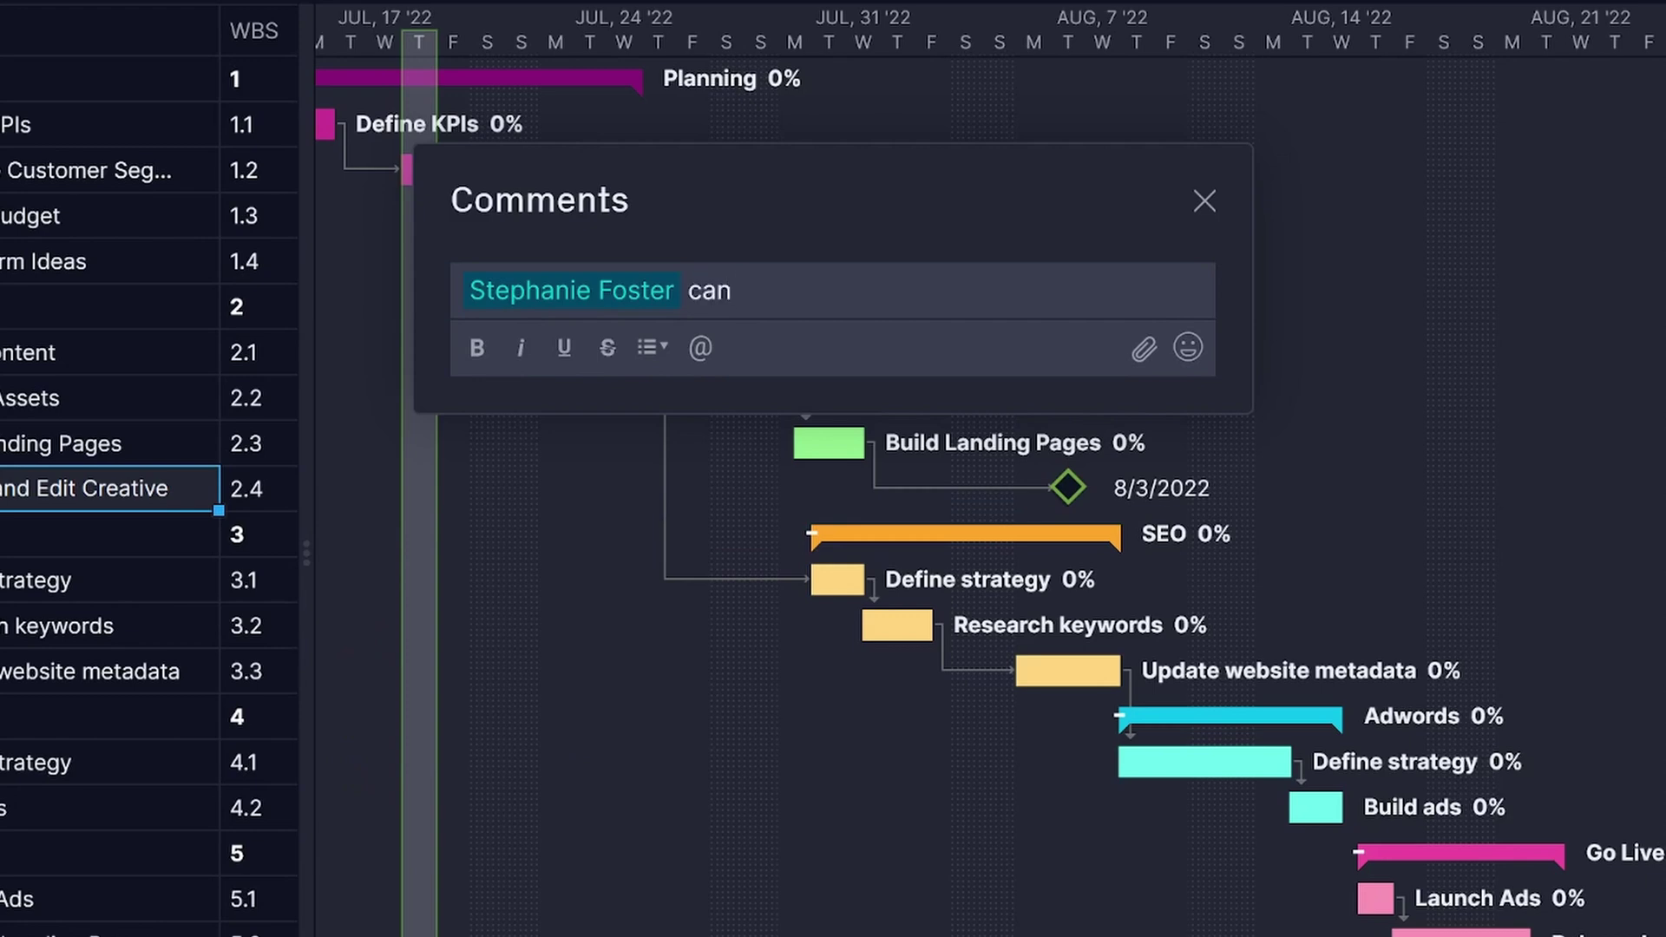
text( you review t)
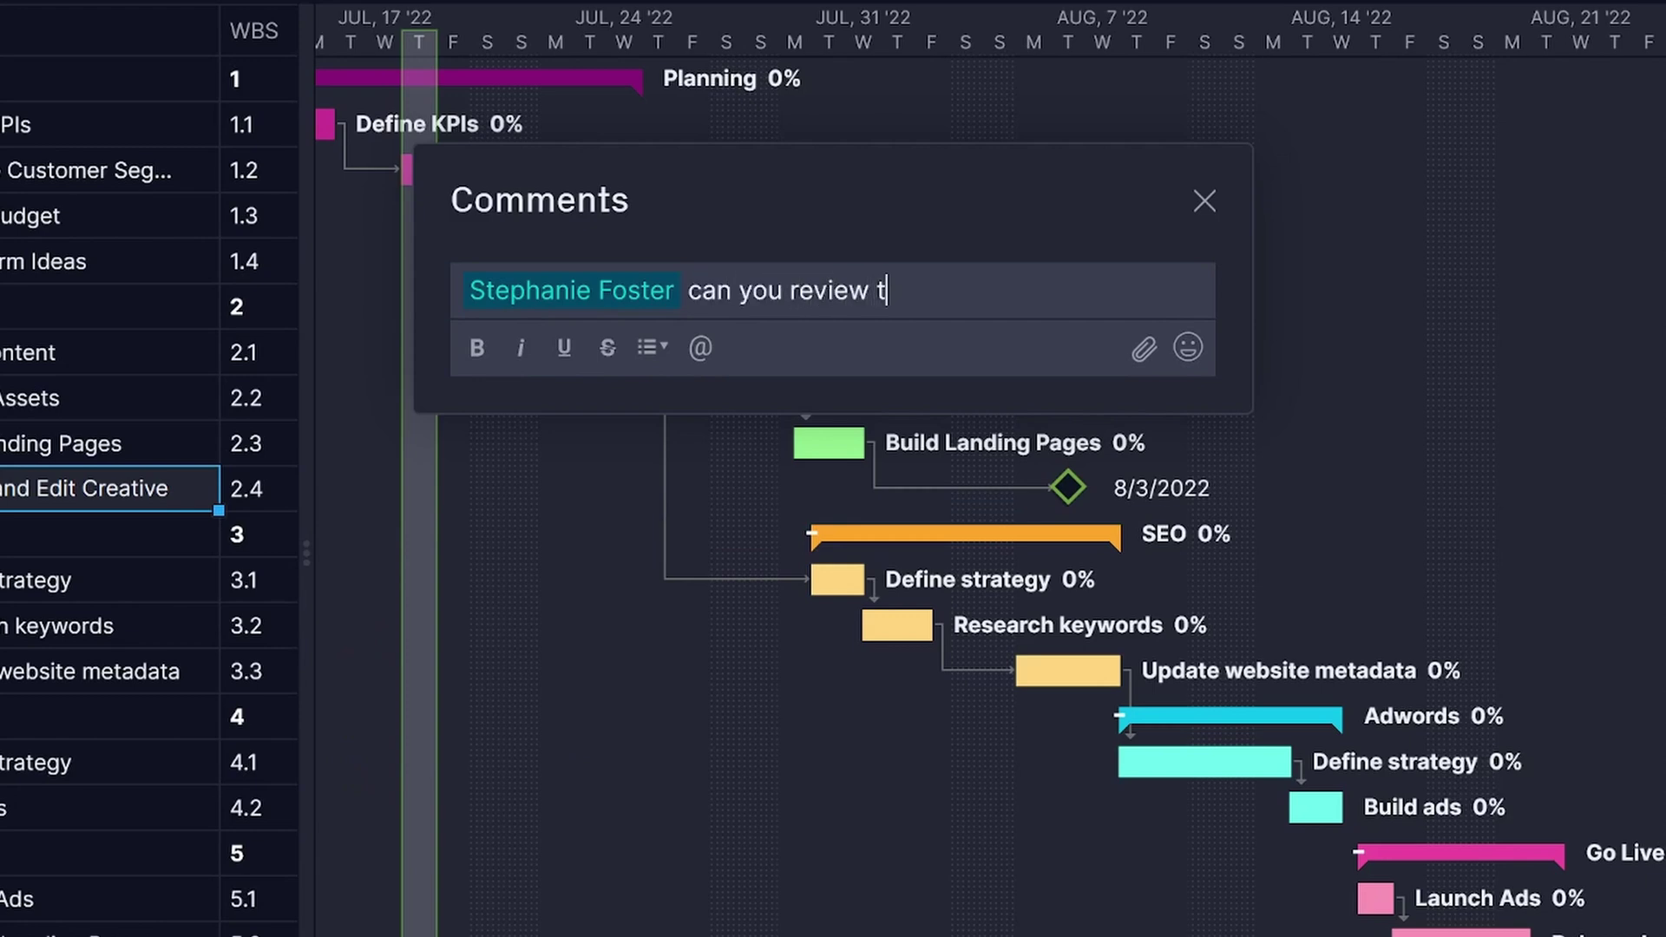
text(his?)
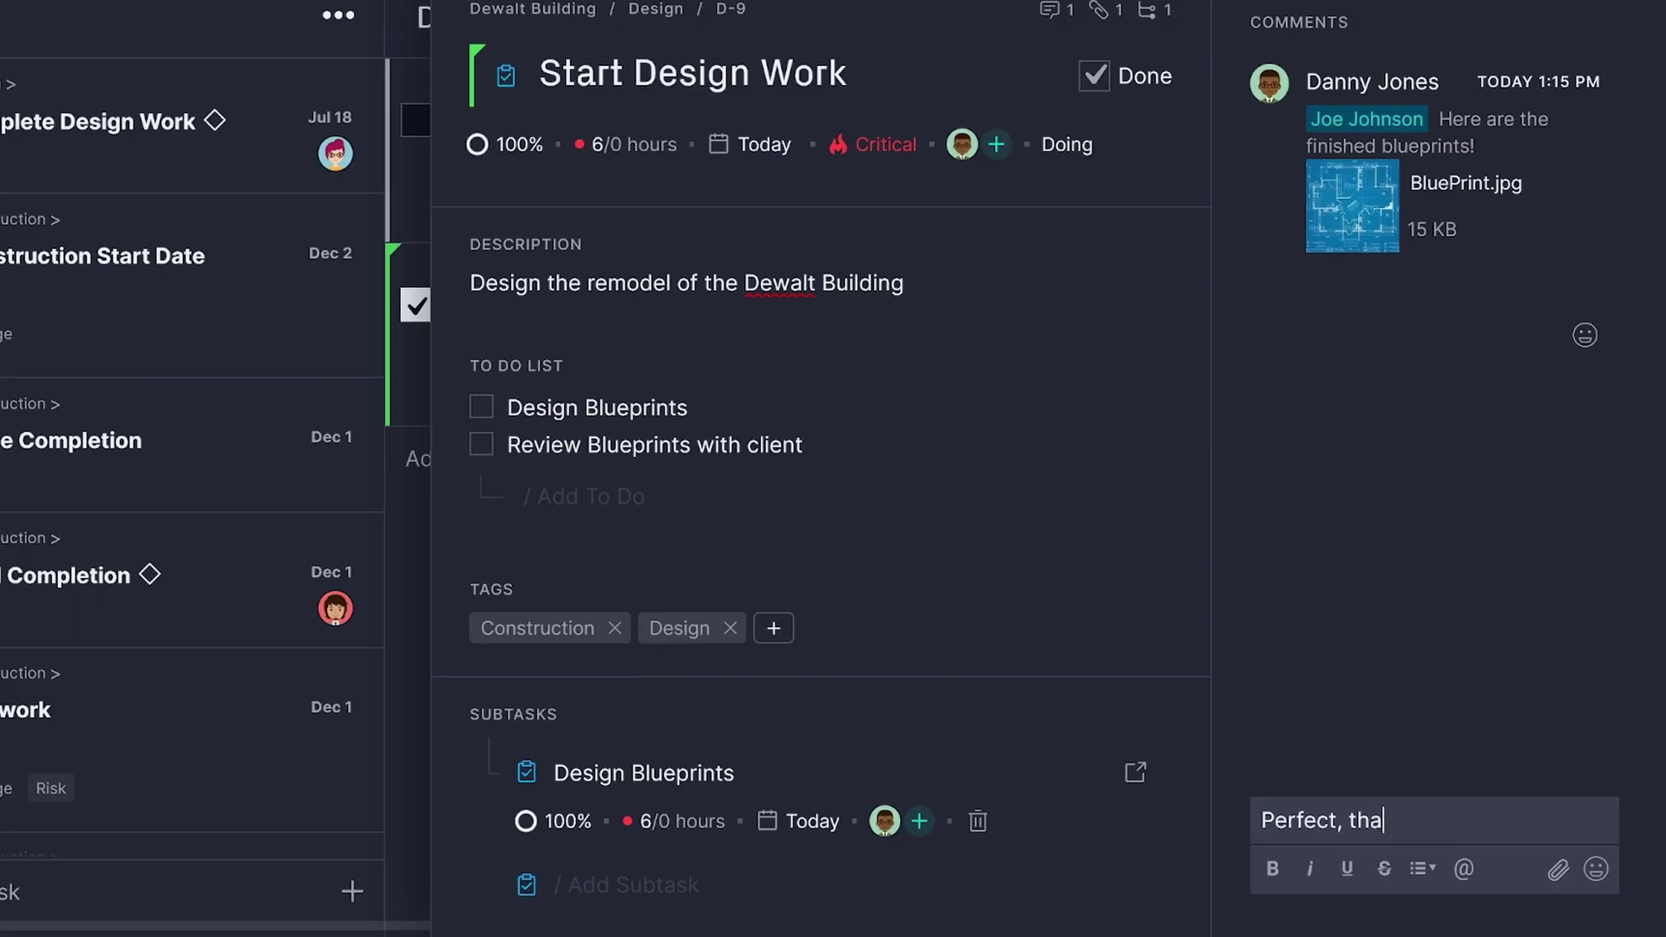
text(nk you!)
Step: Add a clapping emoji to the 'Perfect, thank you!' reply and post it
click(1595, 868)
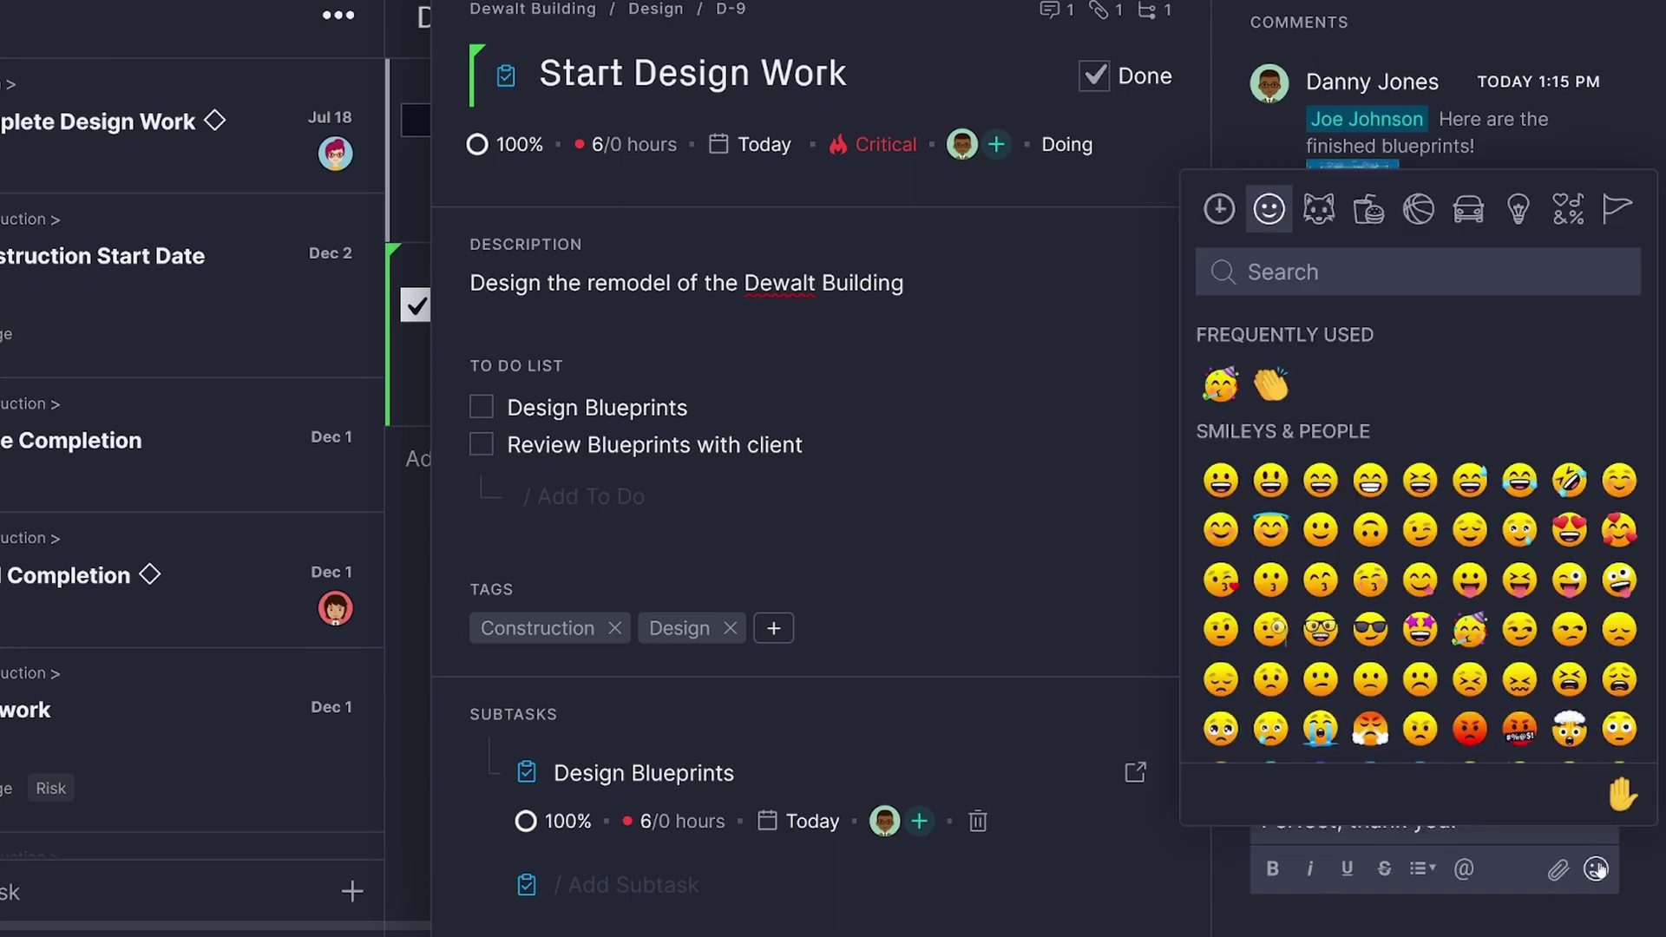
click(1271, 384)
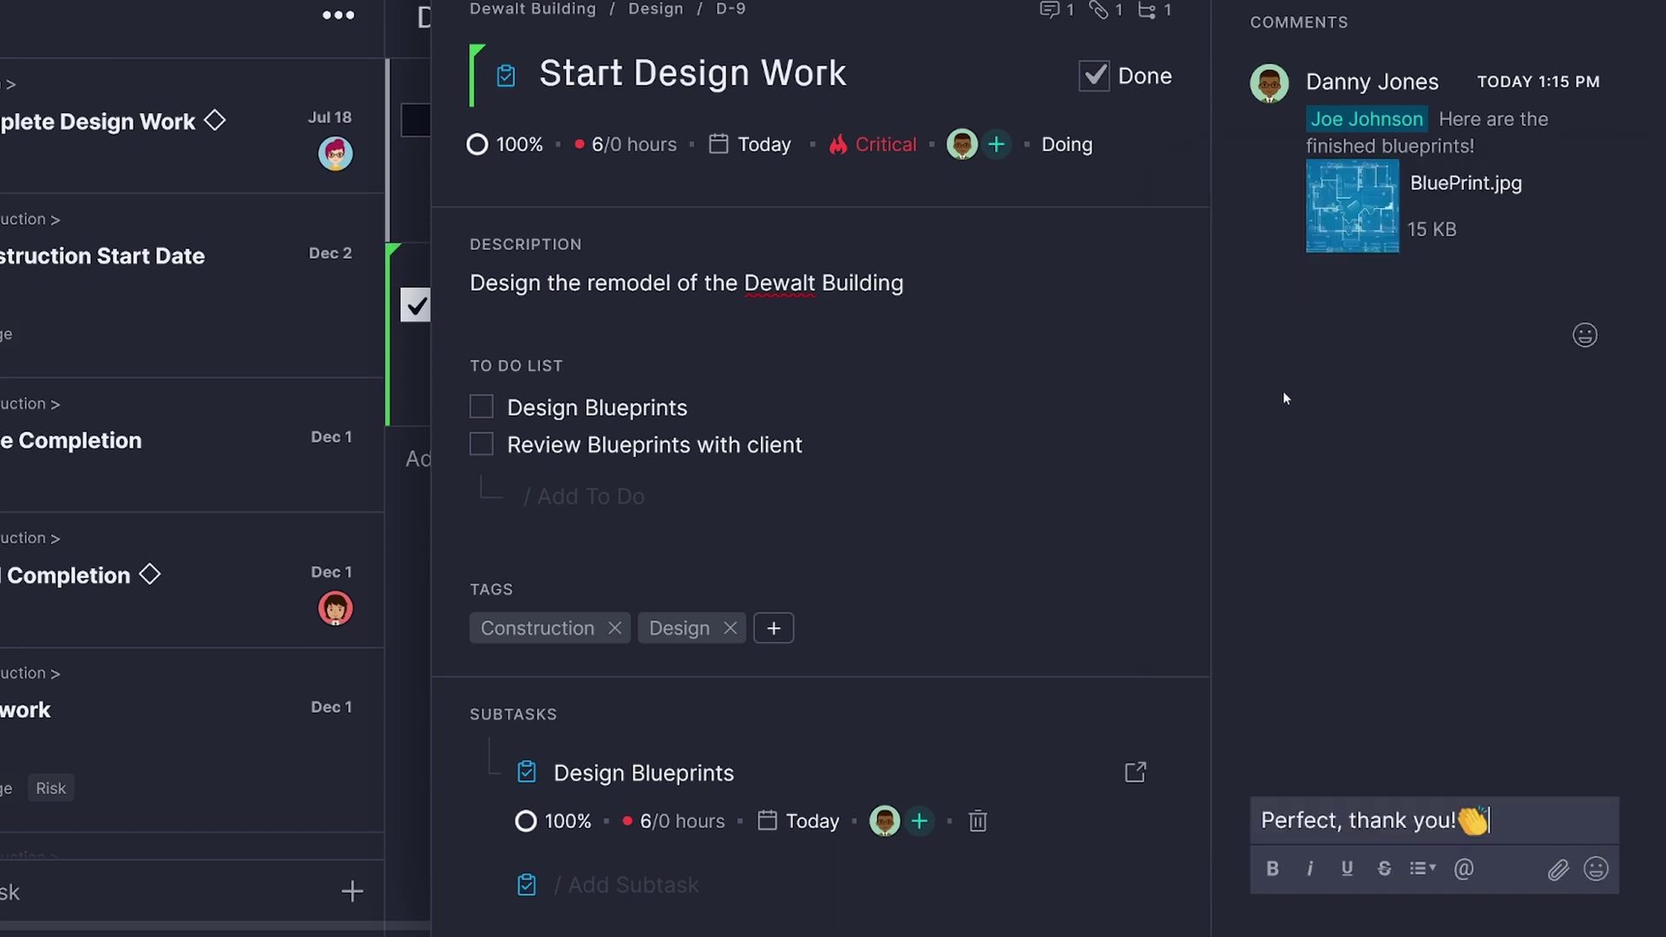
key(Return)
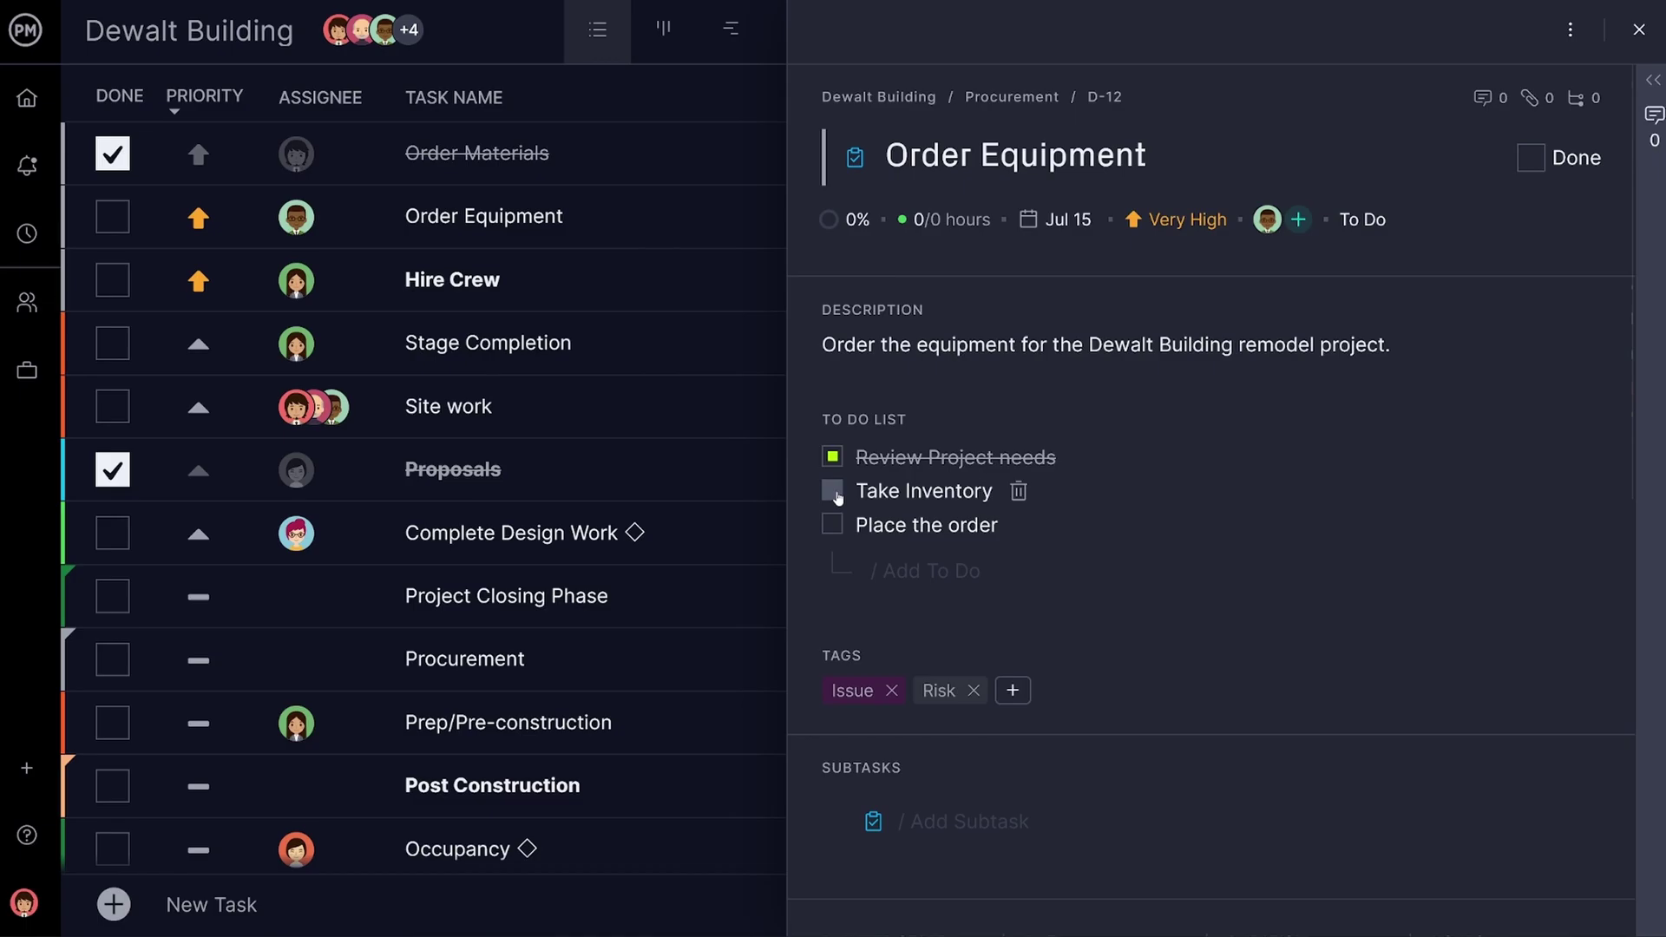
Step: Tick the Take Inventory checkbox to mark the task complete
click(833, 492)
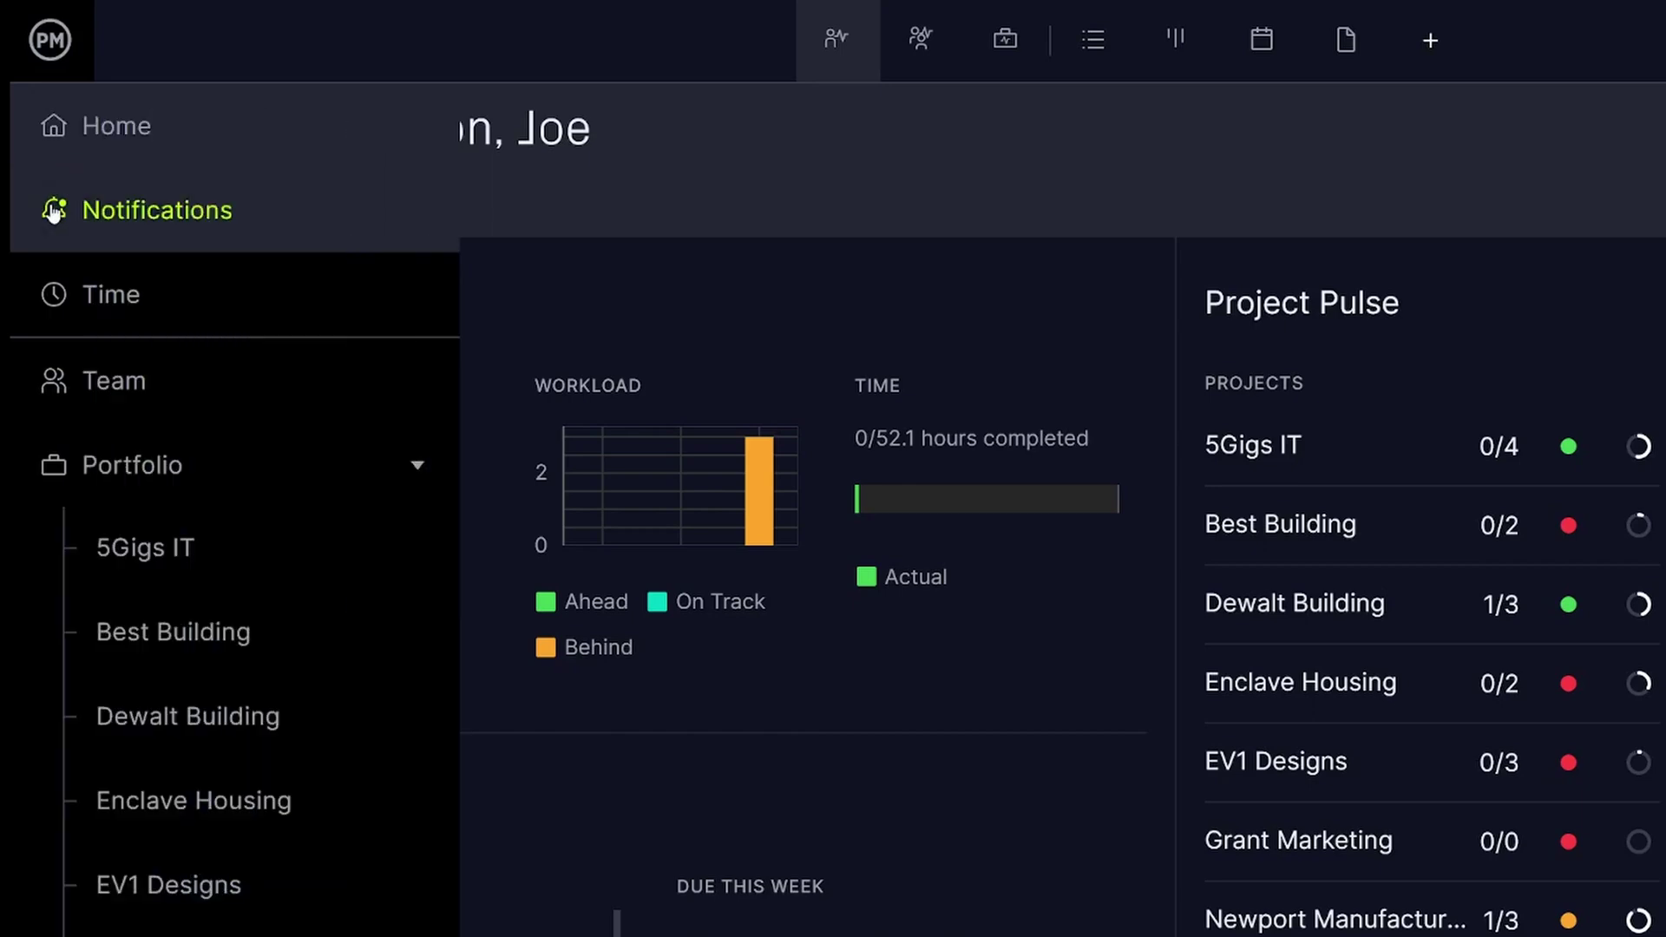
Step: Open the Notifications panel from the sidebar
click(55, 212)
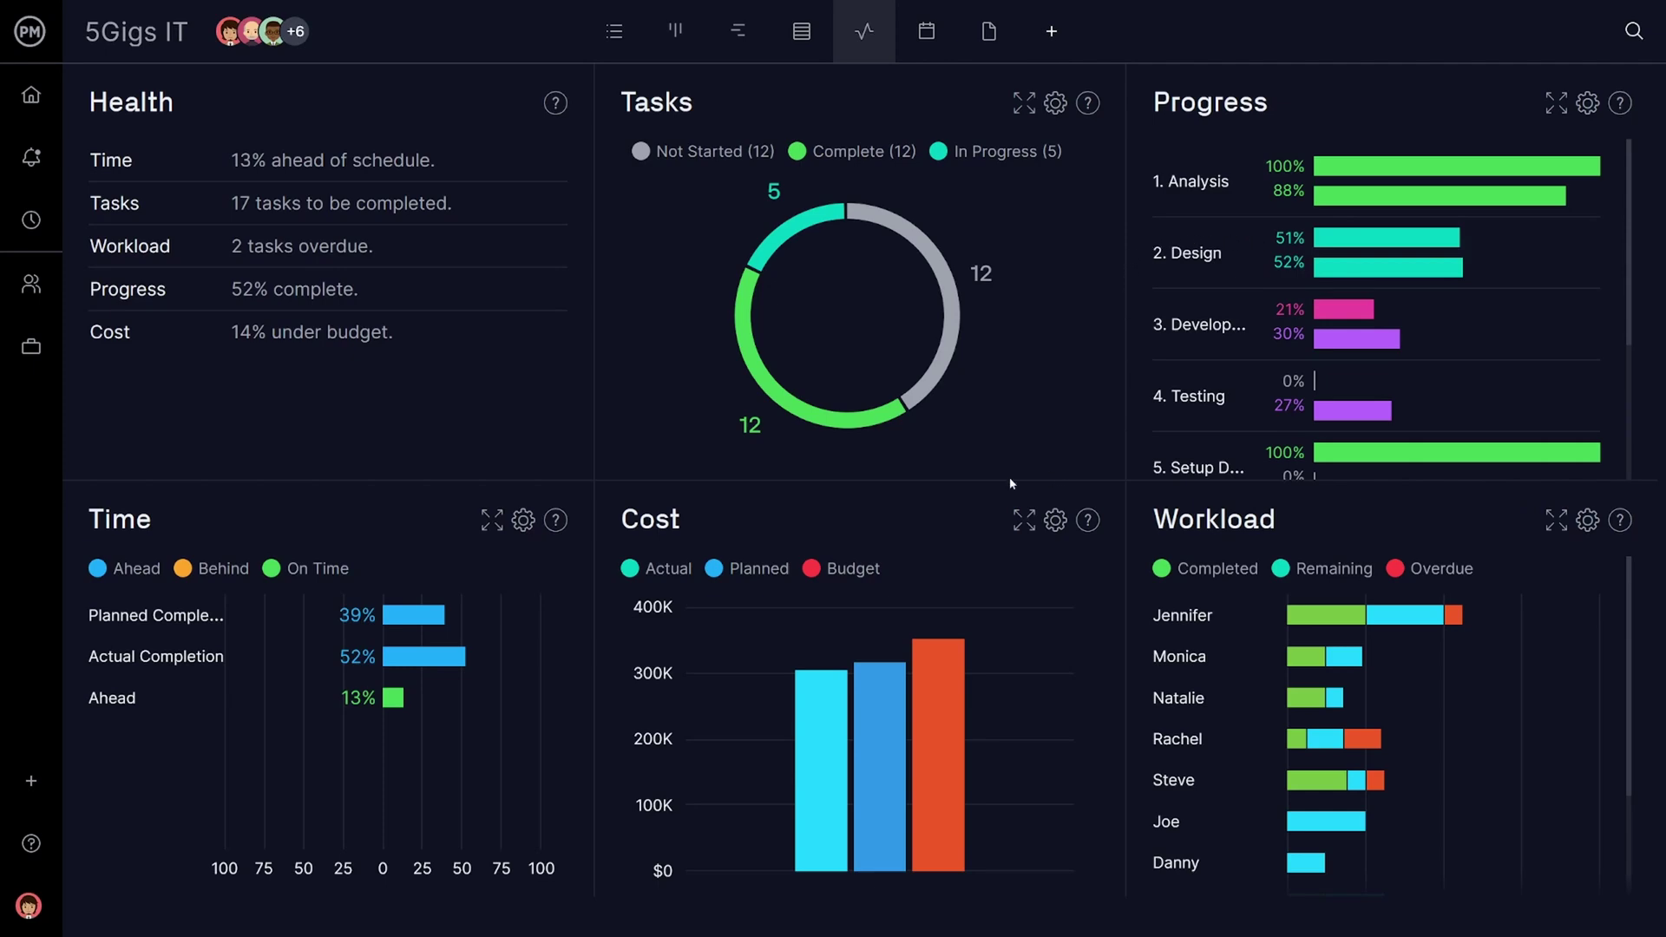
Step: Enlarge and close the Progress chart, then switch to the Portfolio dashboard
click(494, 520)
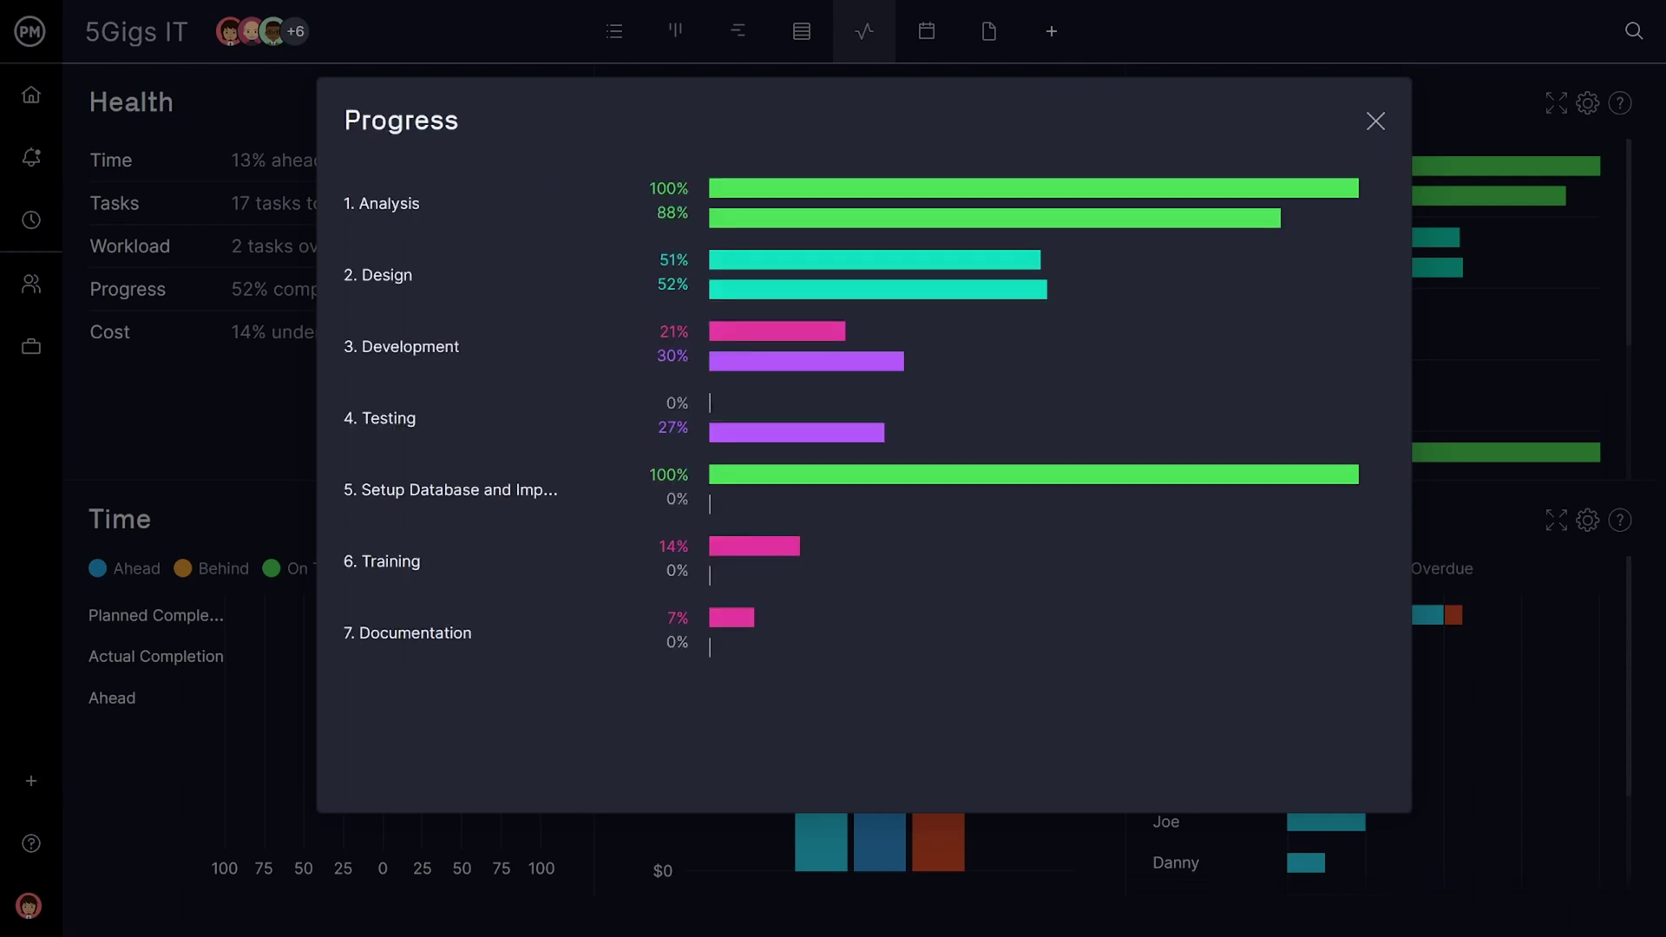
click(263, 411)
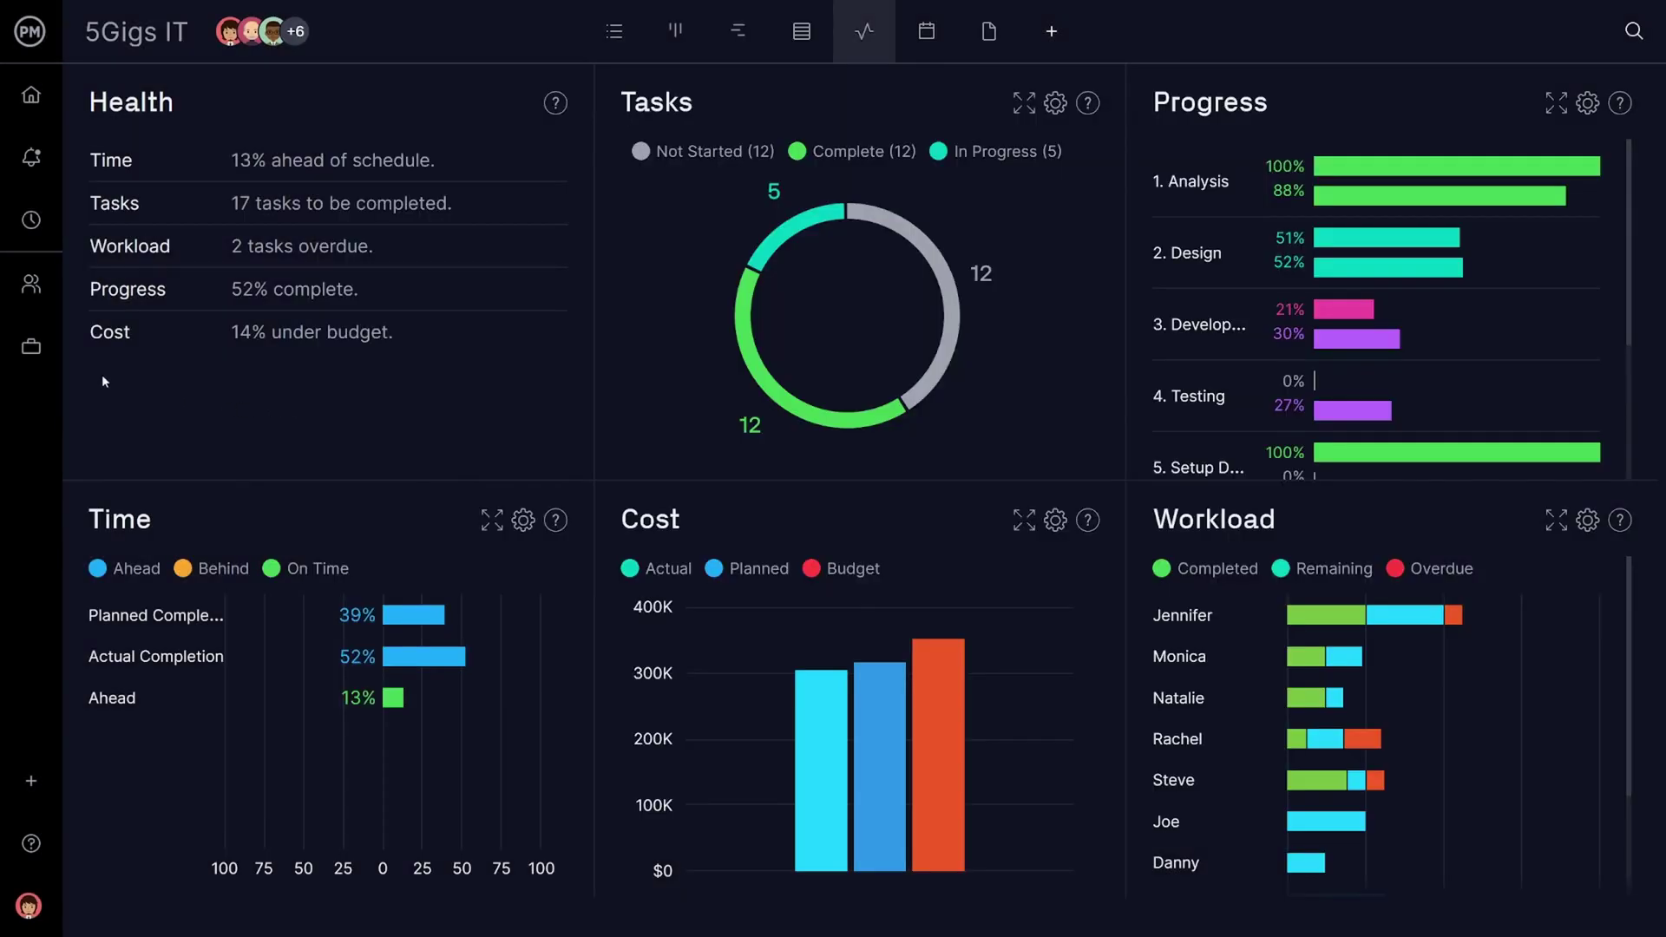
click(79, 349)
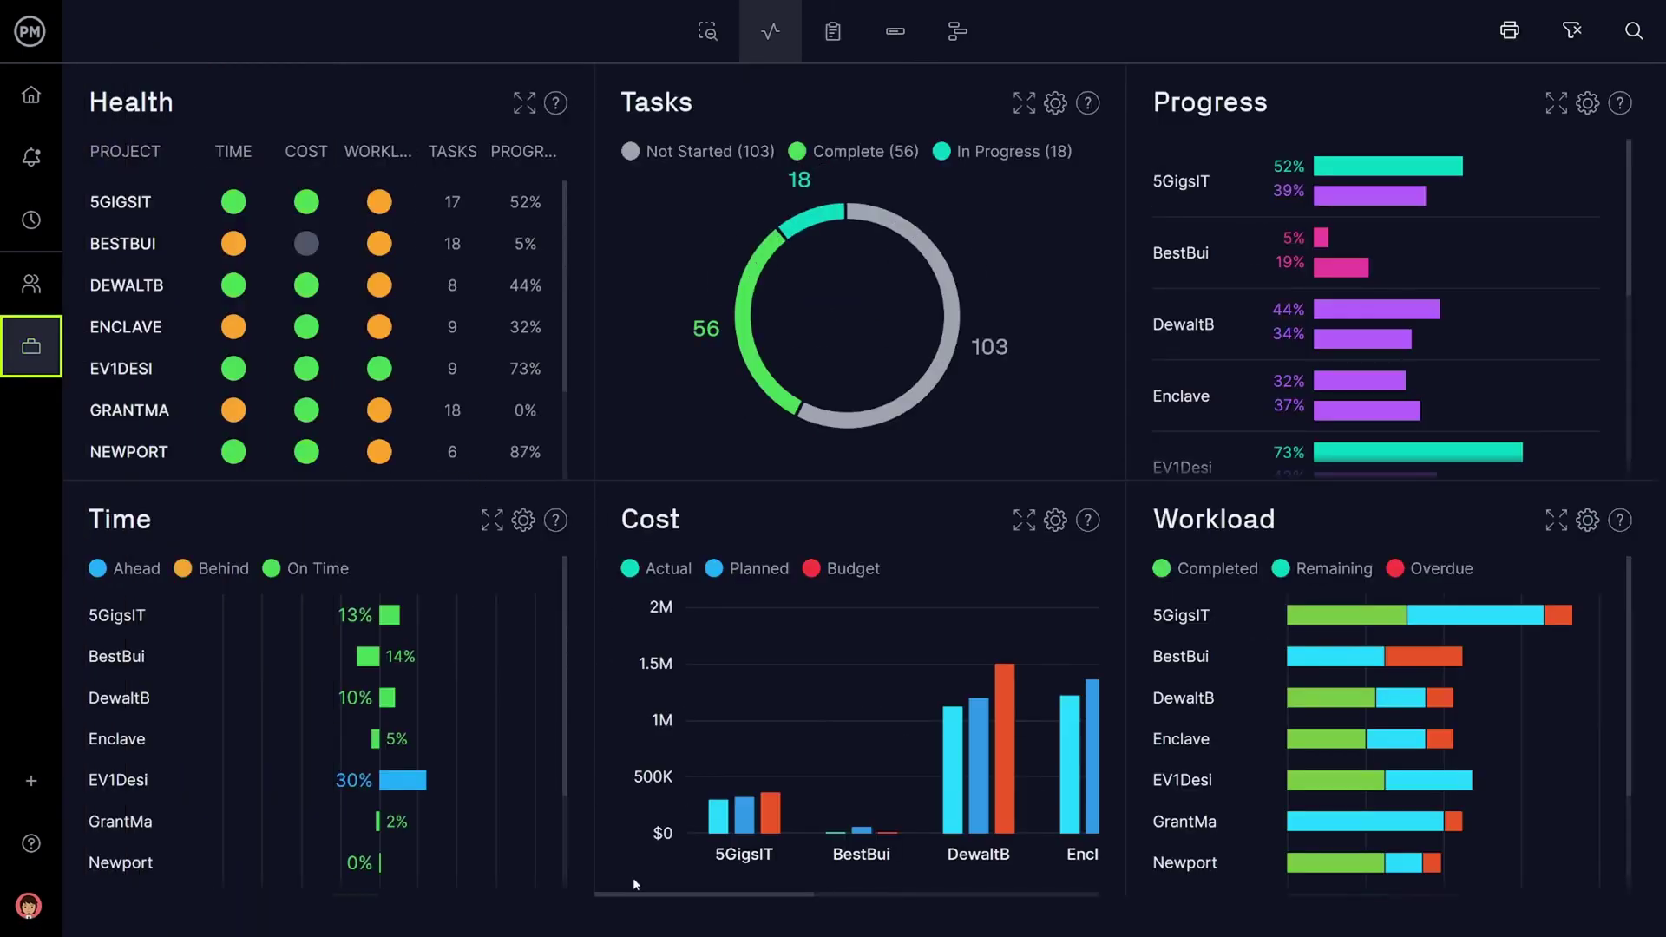
drag(655, 892, 832, 890)
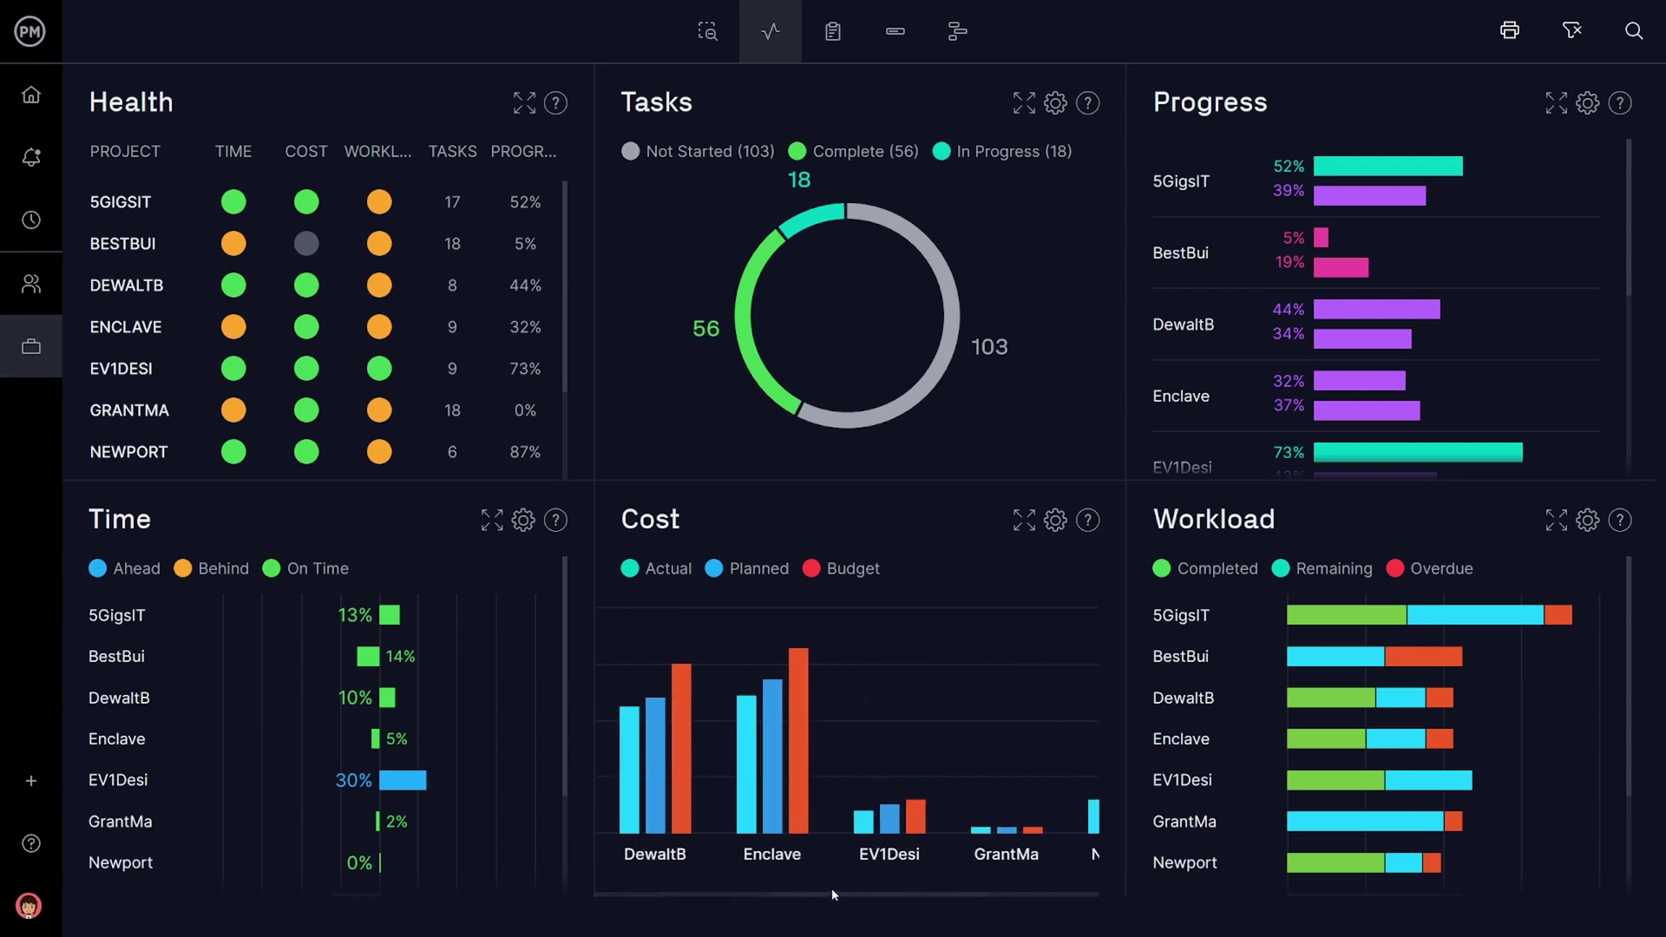
Step: Enlarge the Time chart comparing all projects
click(492, 521)
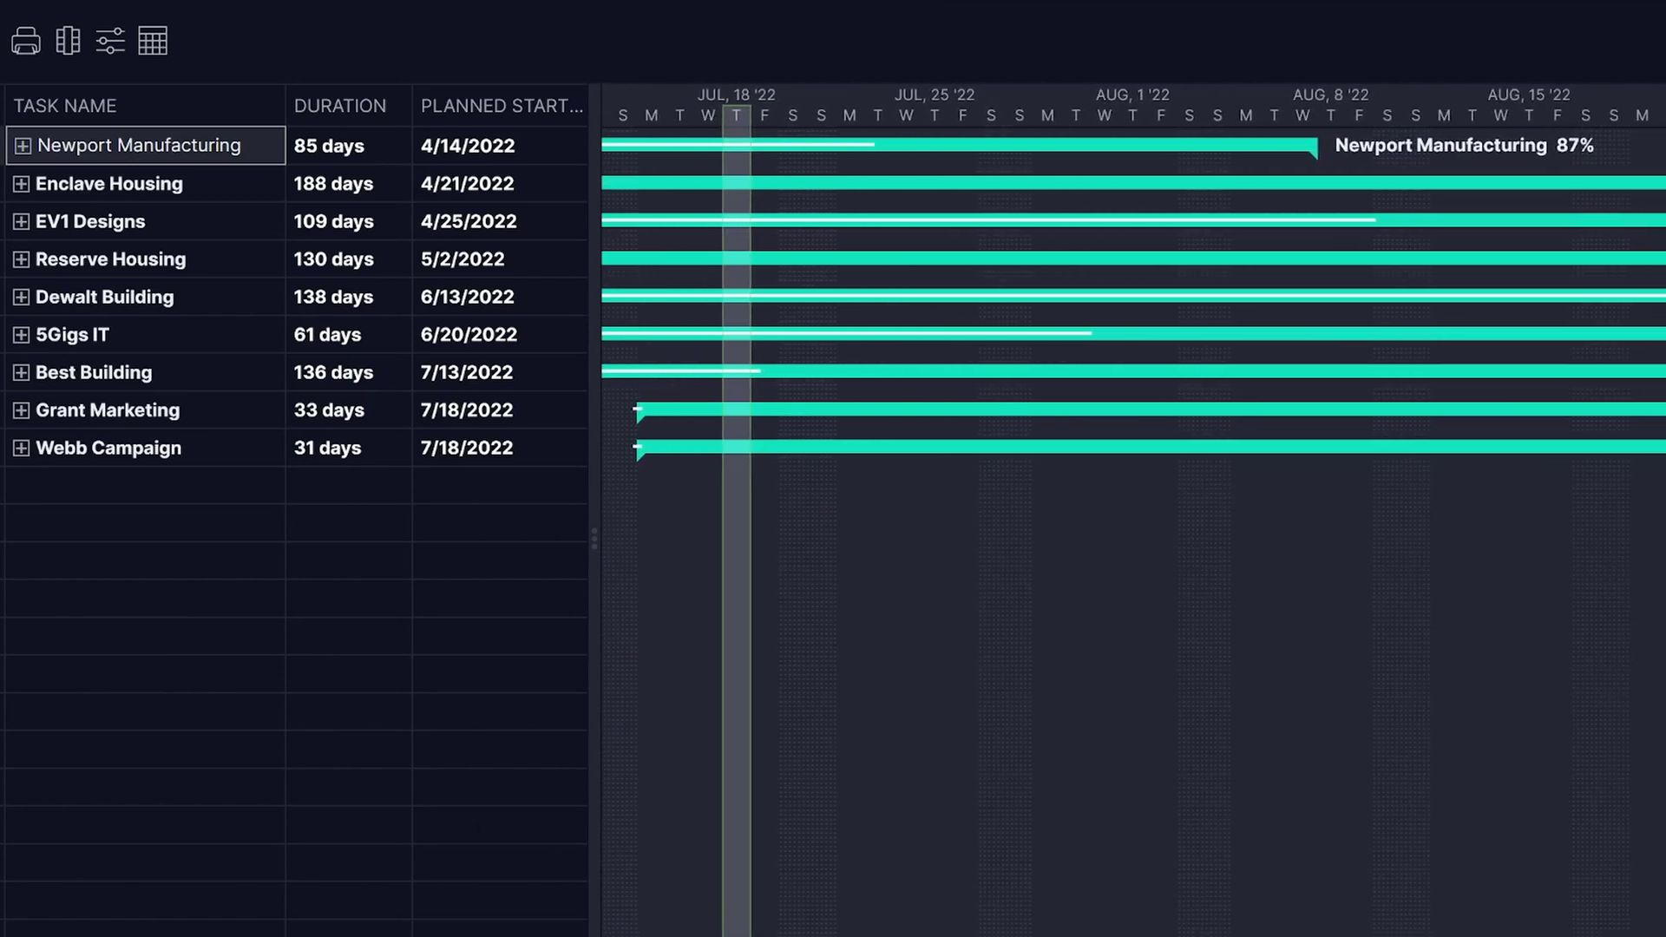
Step: Expand Grant Marketing and its Planning phase in the roadmap
click(22, 411)
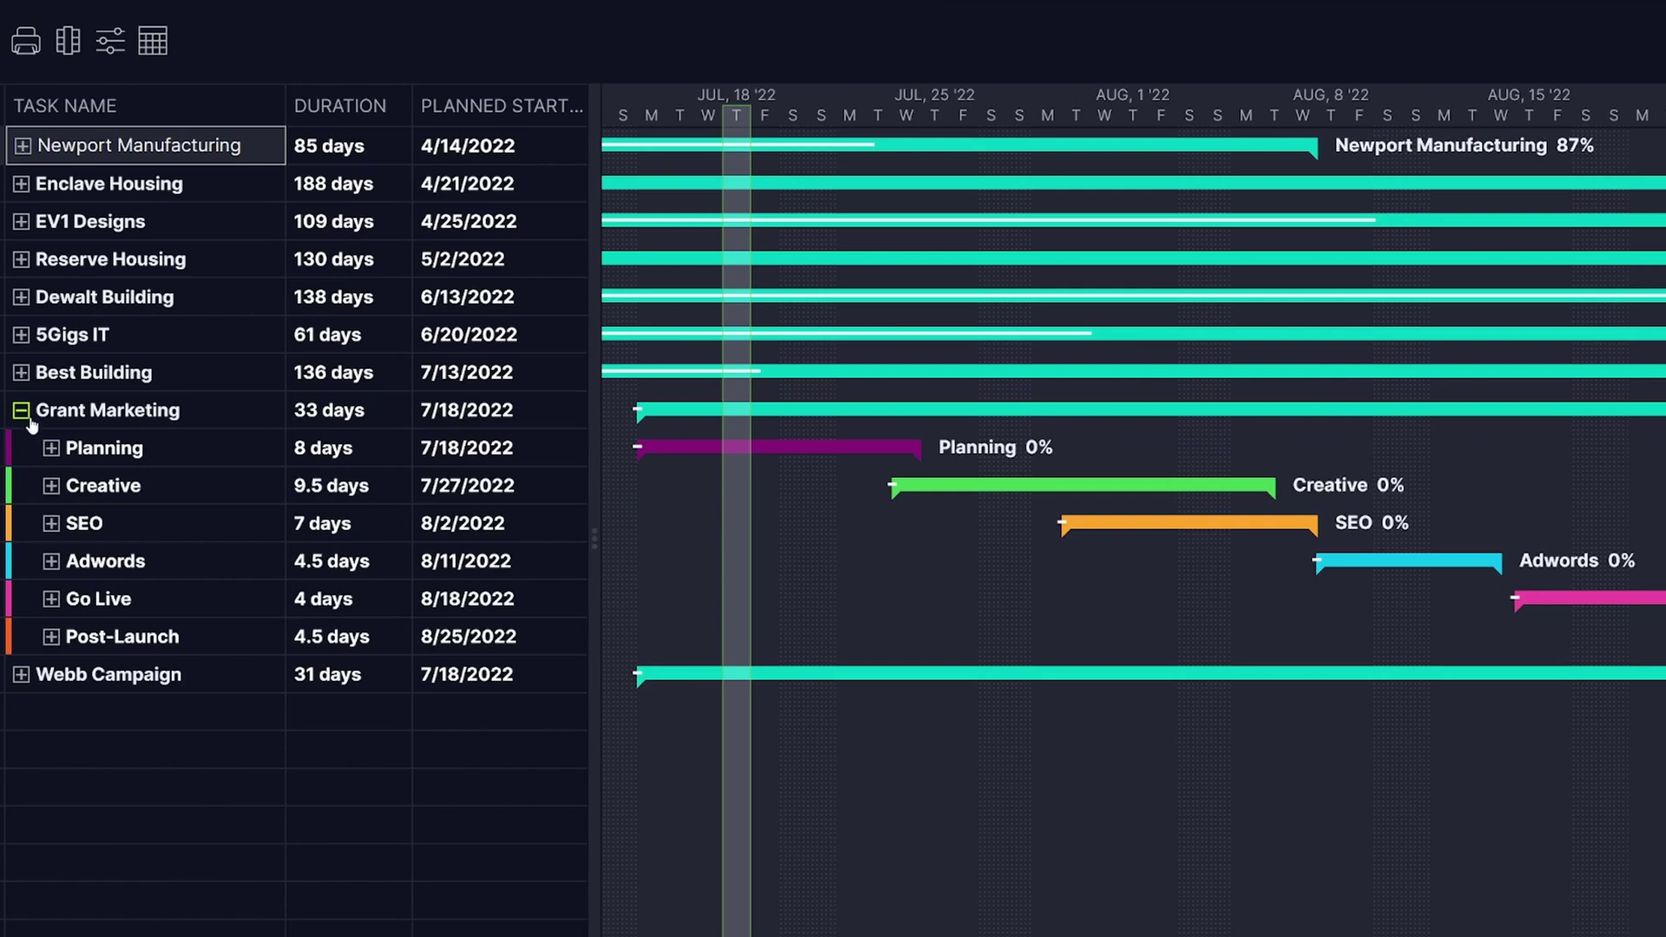
click(51, 449)
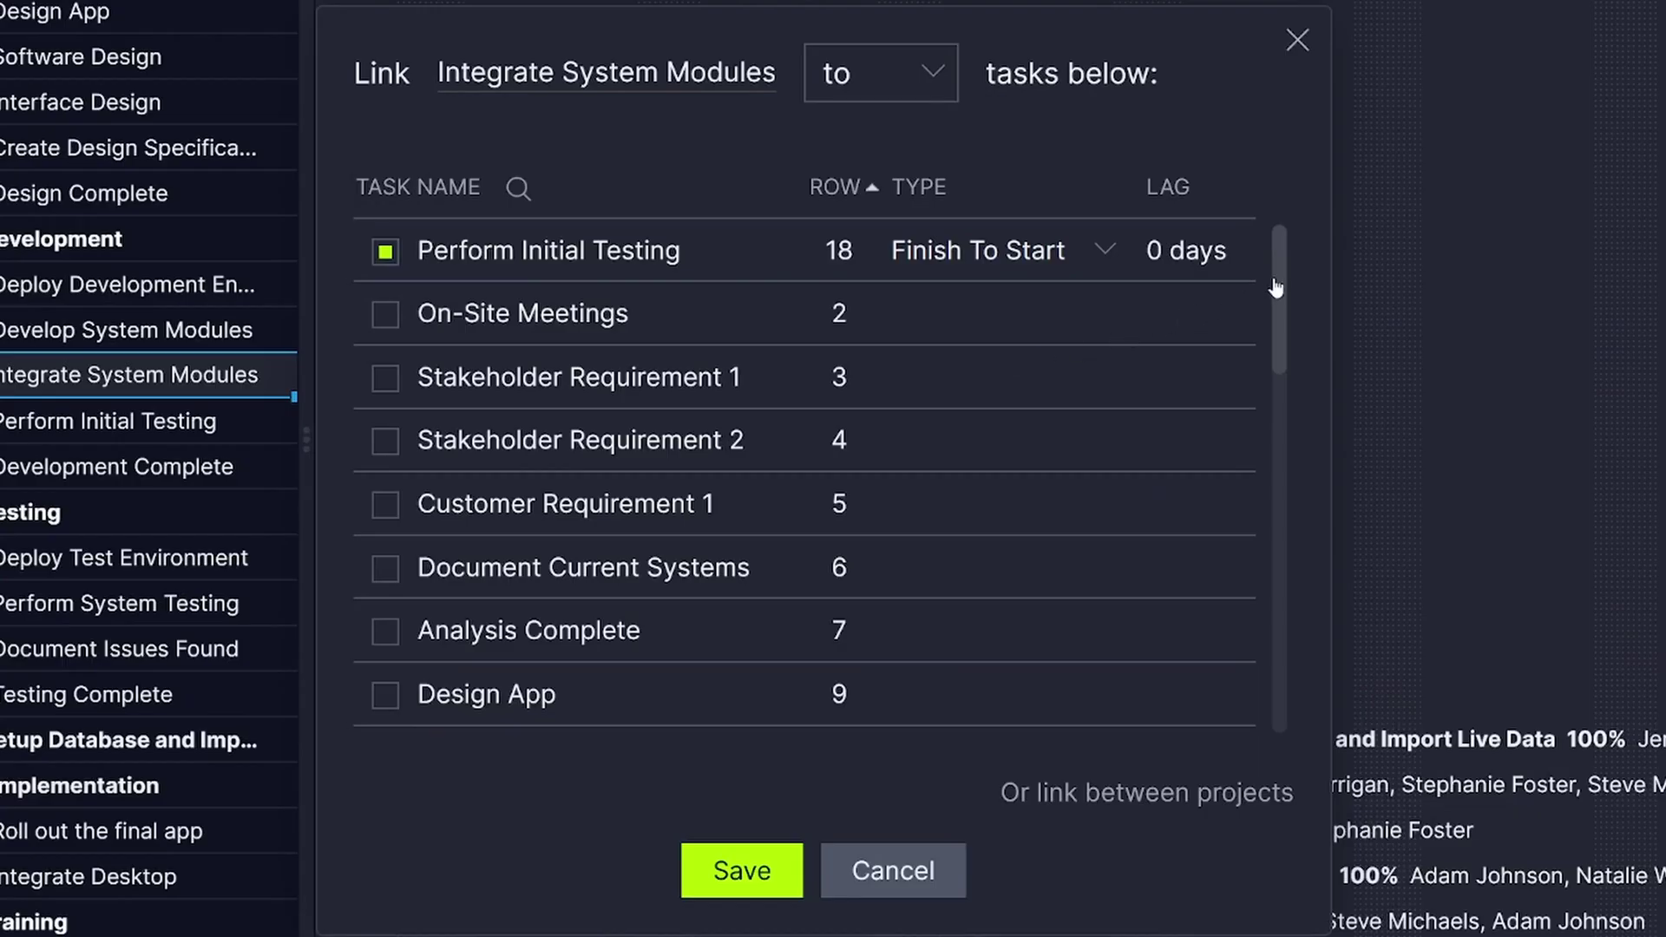
drag(1277, 288, 1294, 661)
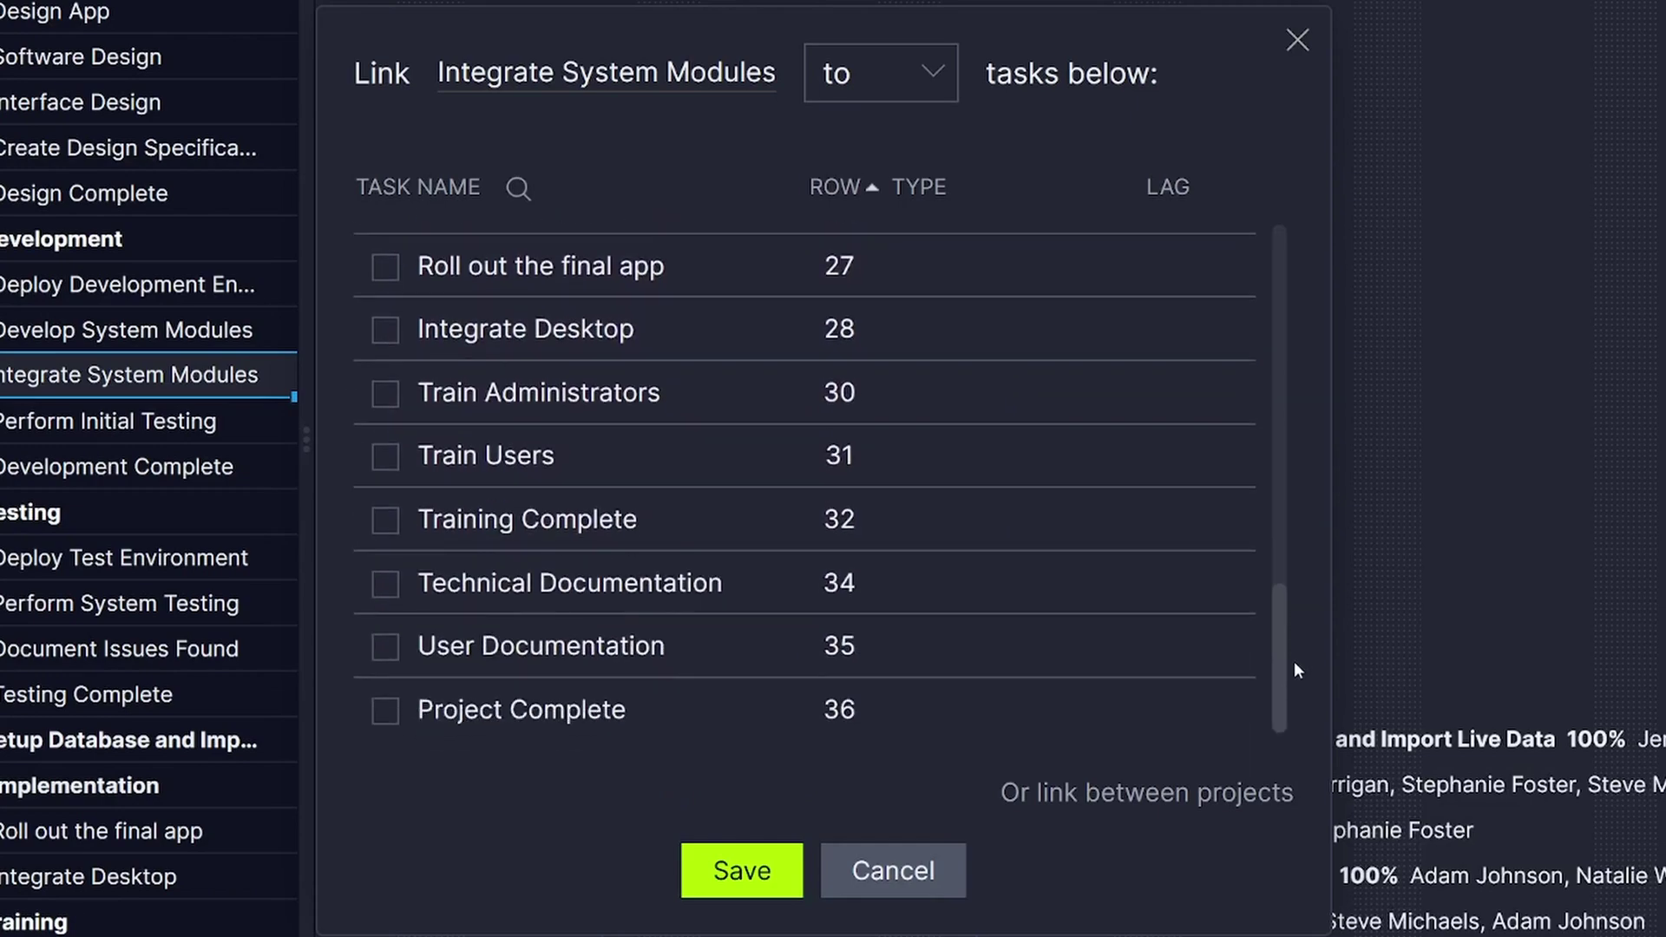
Step: Link to User Documentation, make Development Complete a milestone, extend Develop System Modules to 6 days, move Product Documentation card
click(385, 647)
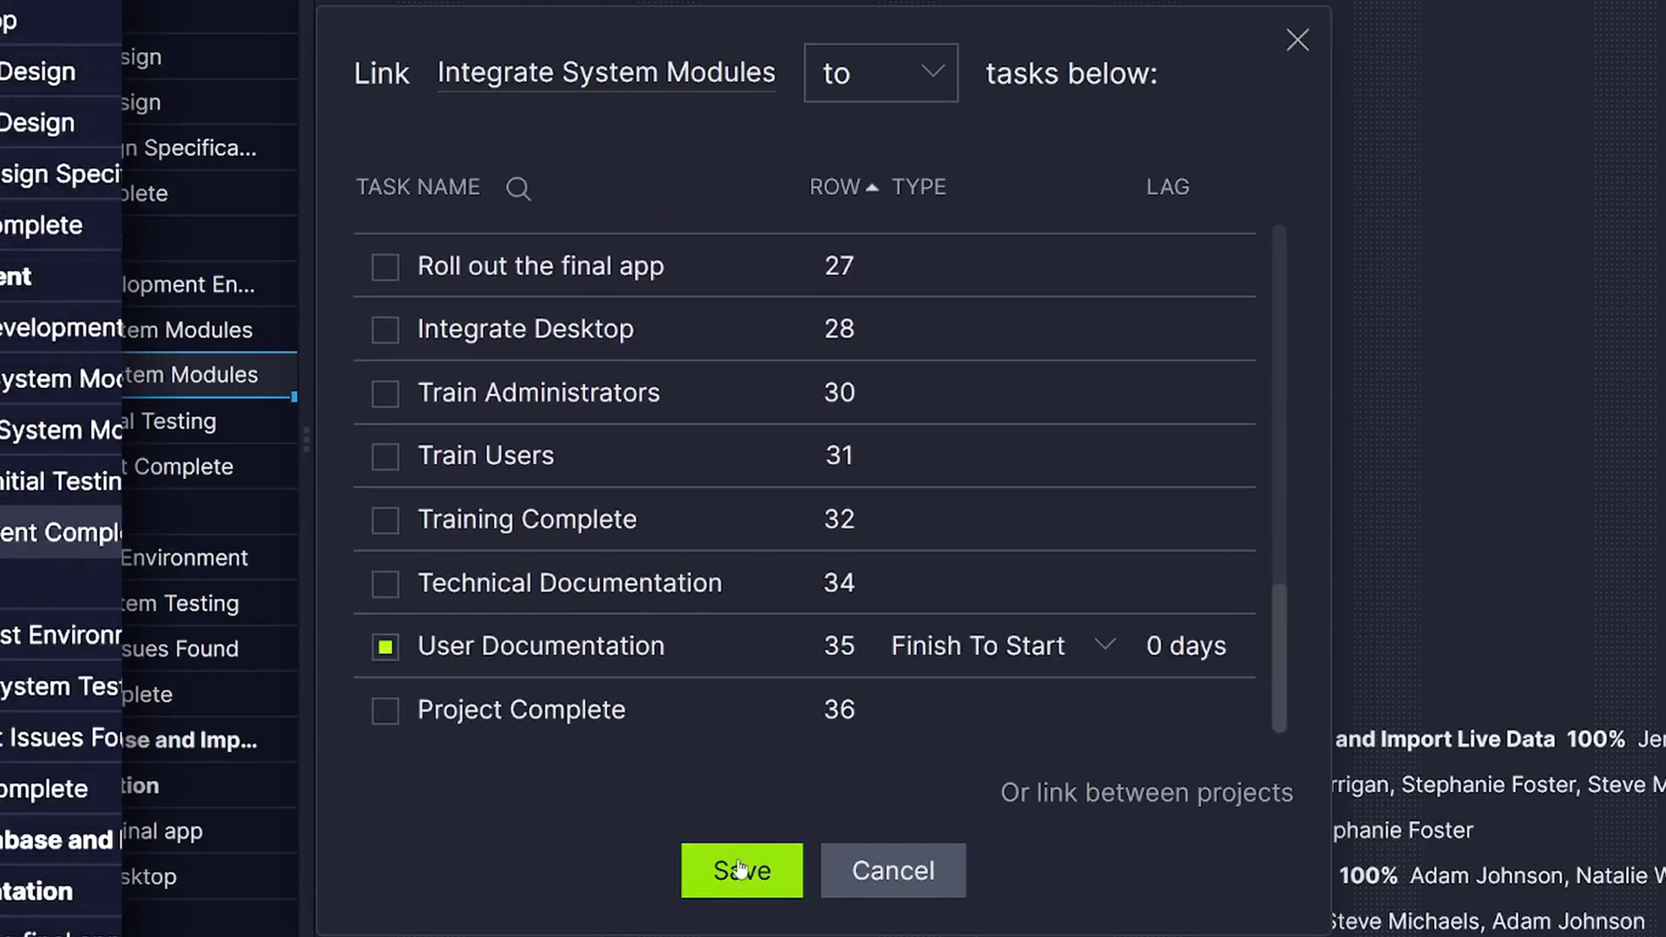
click(740, 869)
right_click(365, 526)
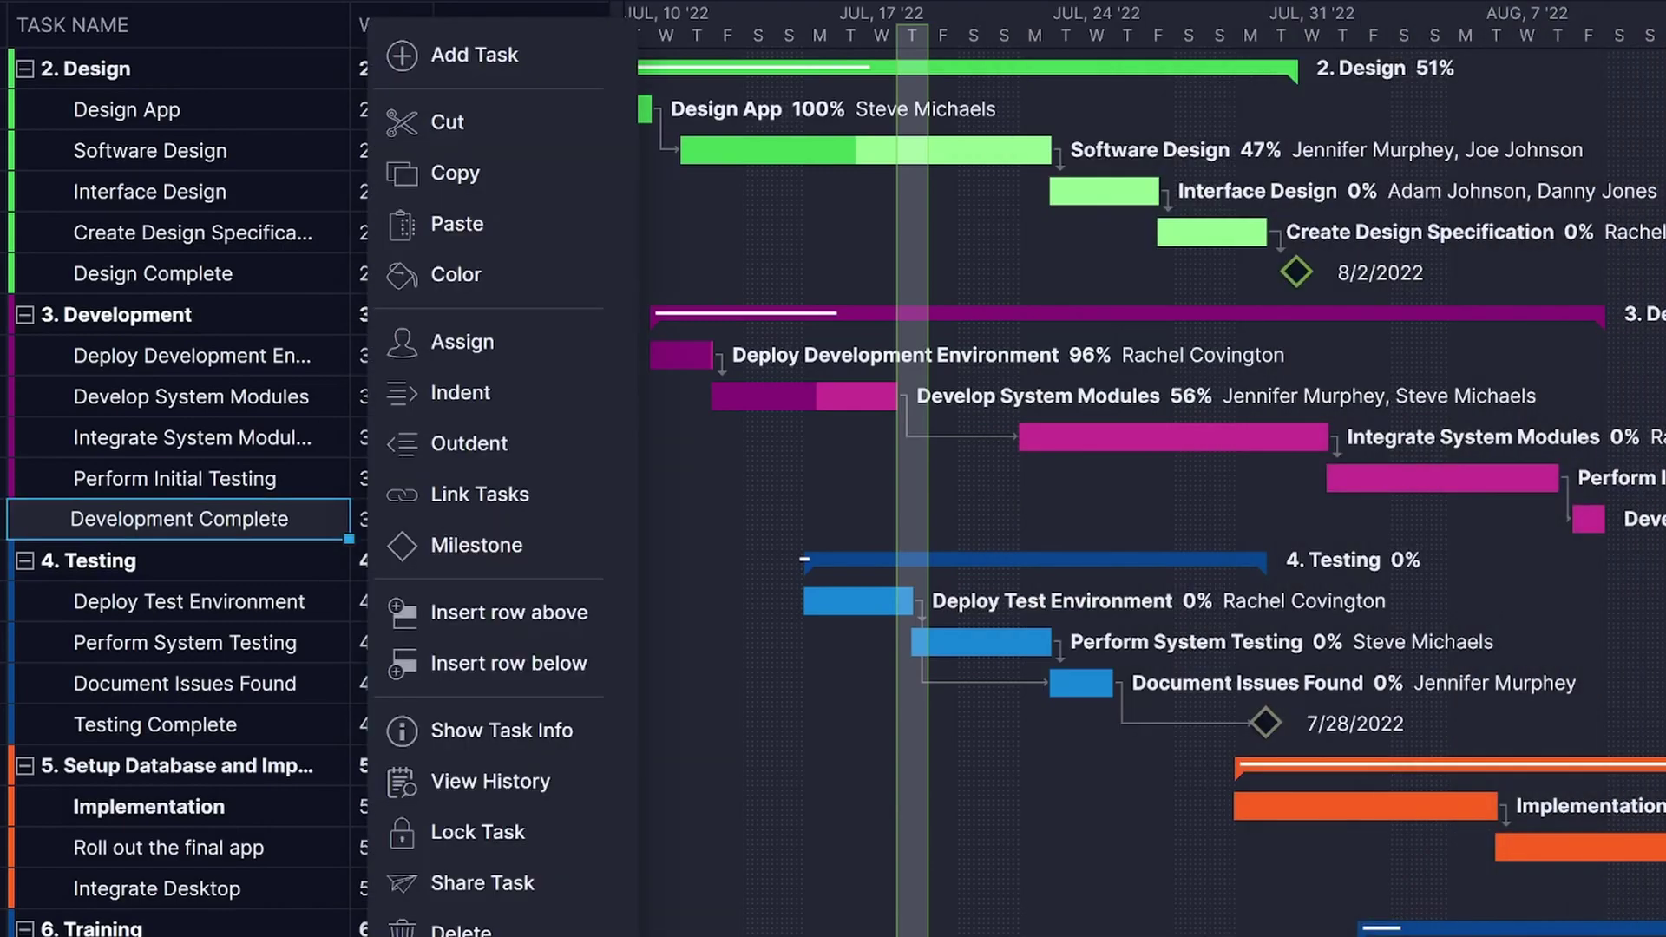
click(440, 546)
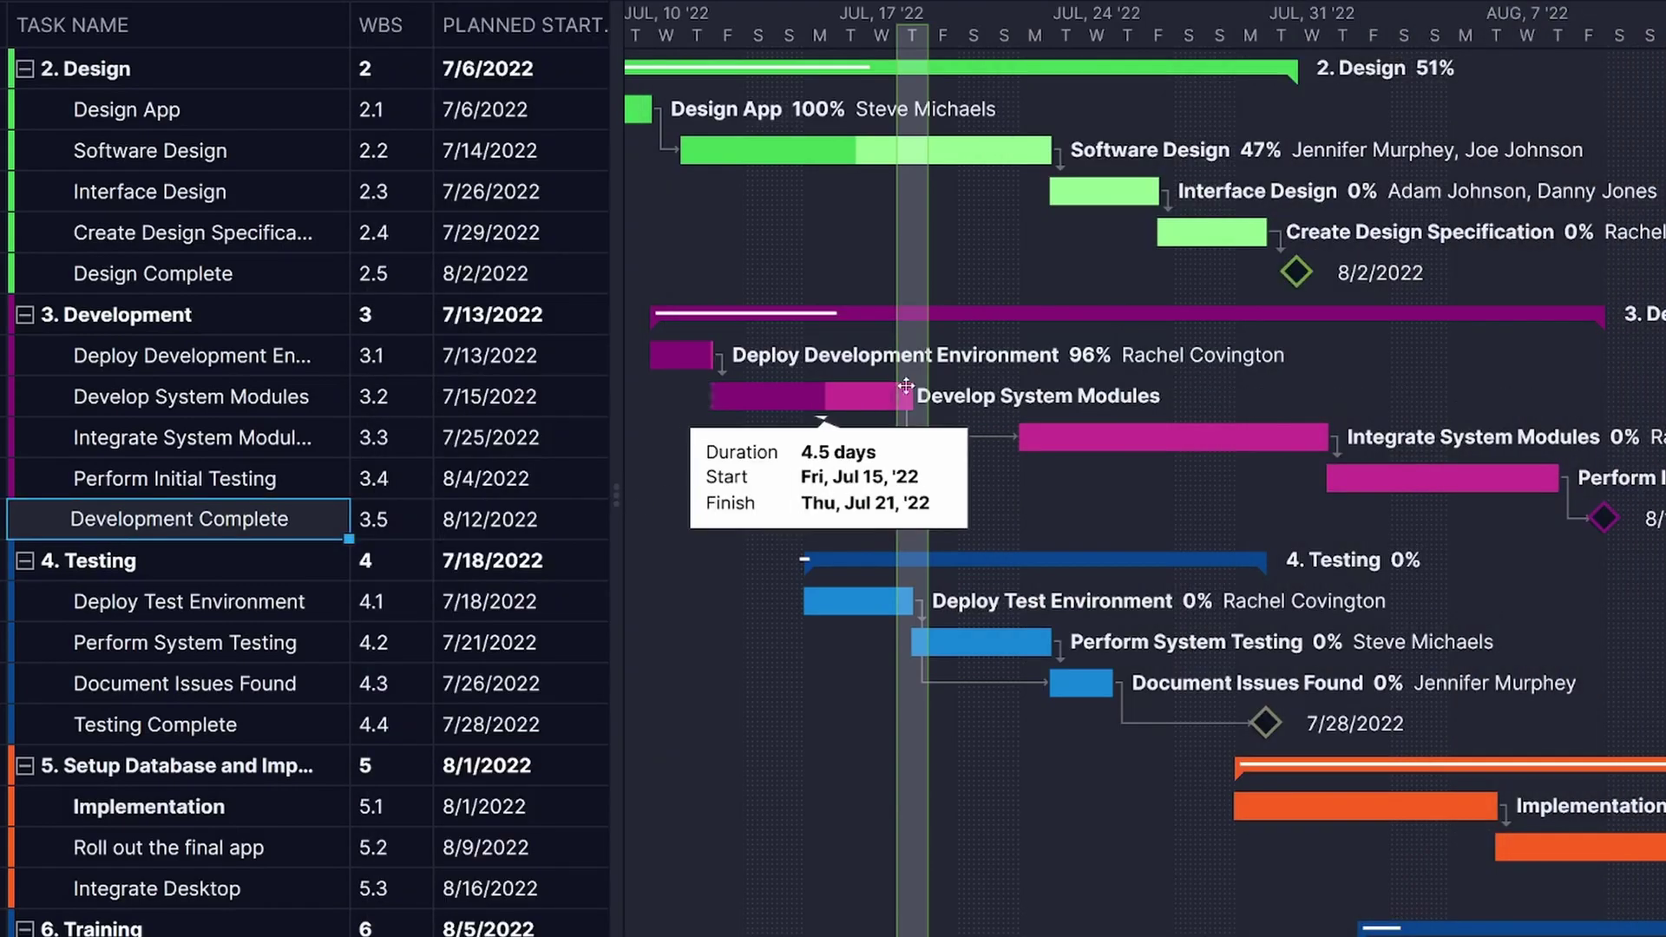
drag(906, 389, 1011, 386)
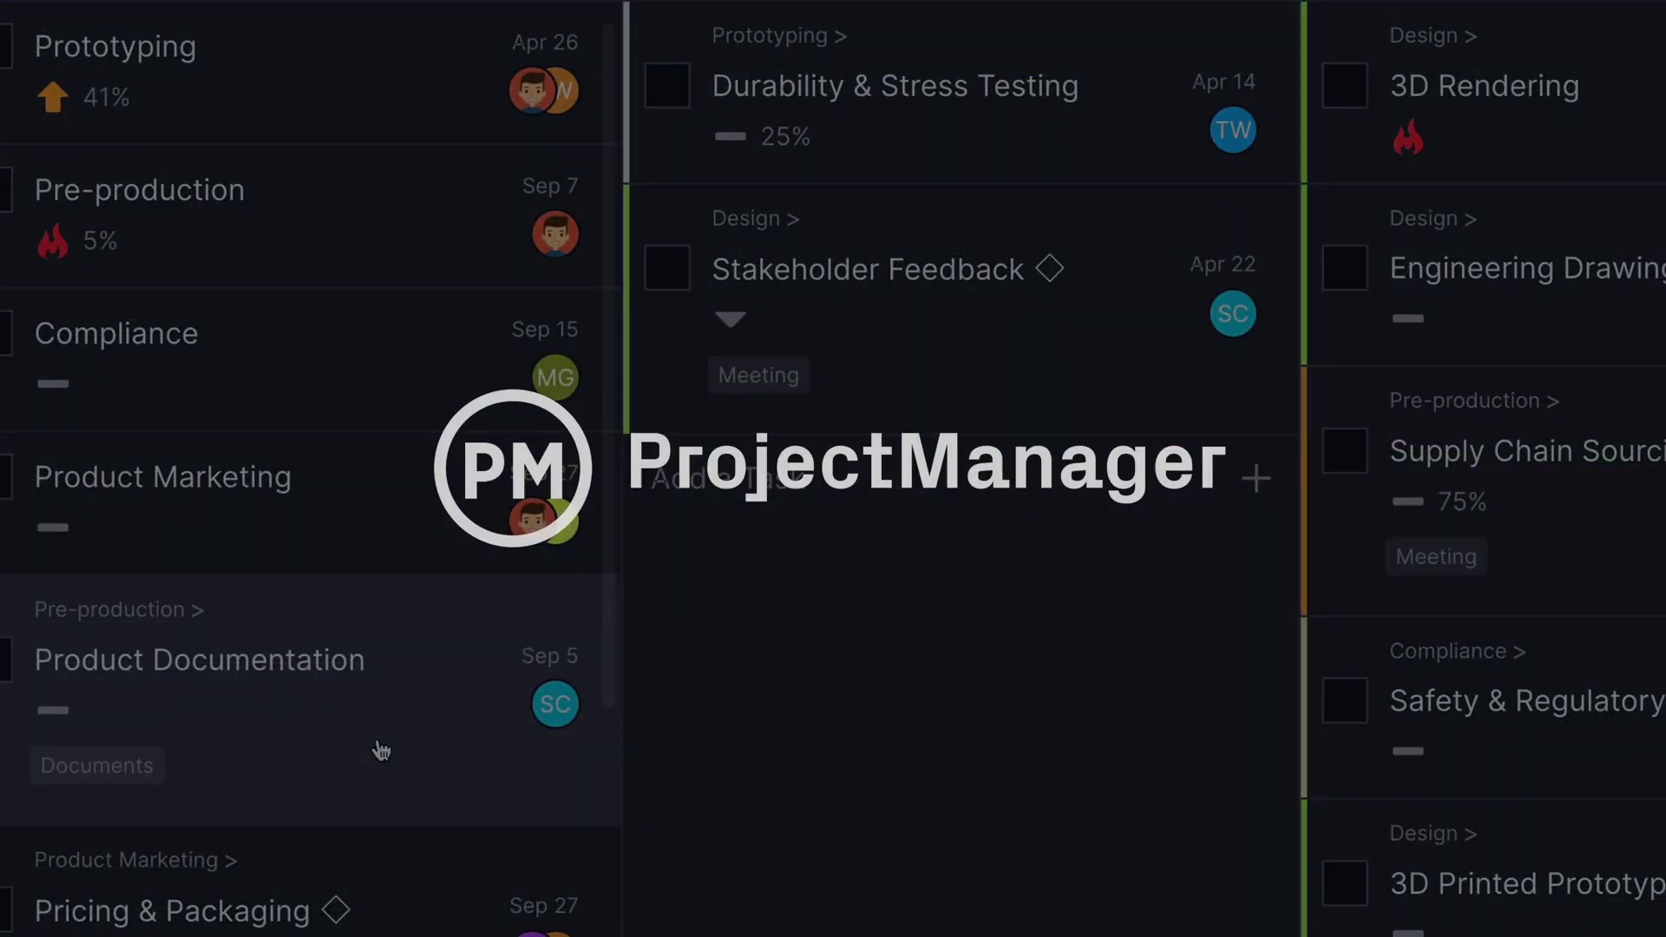
drag(382, 749, 808, 584)
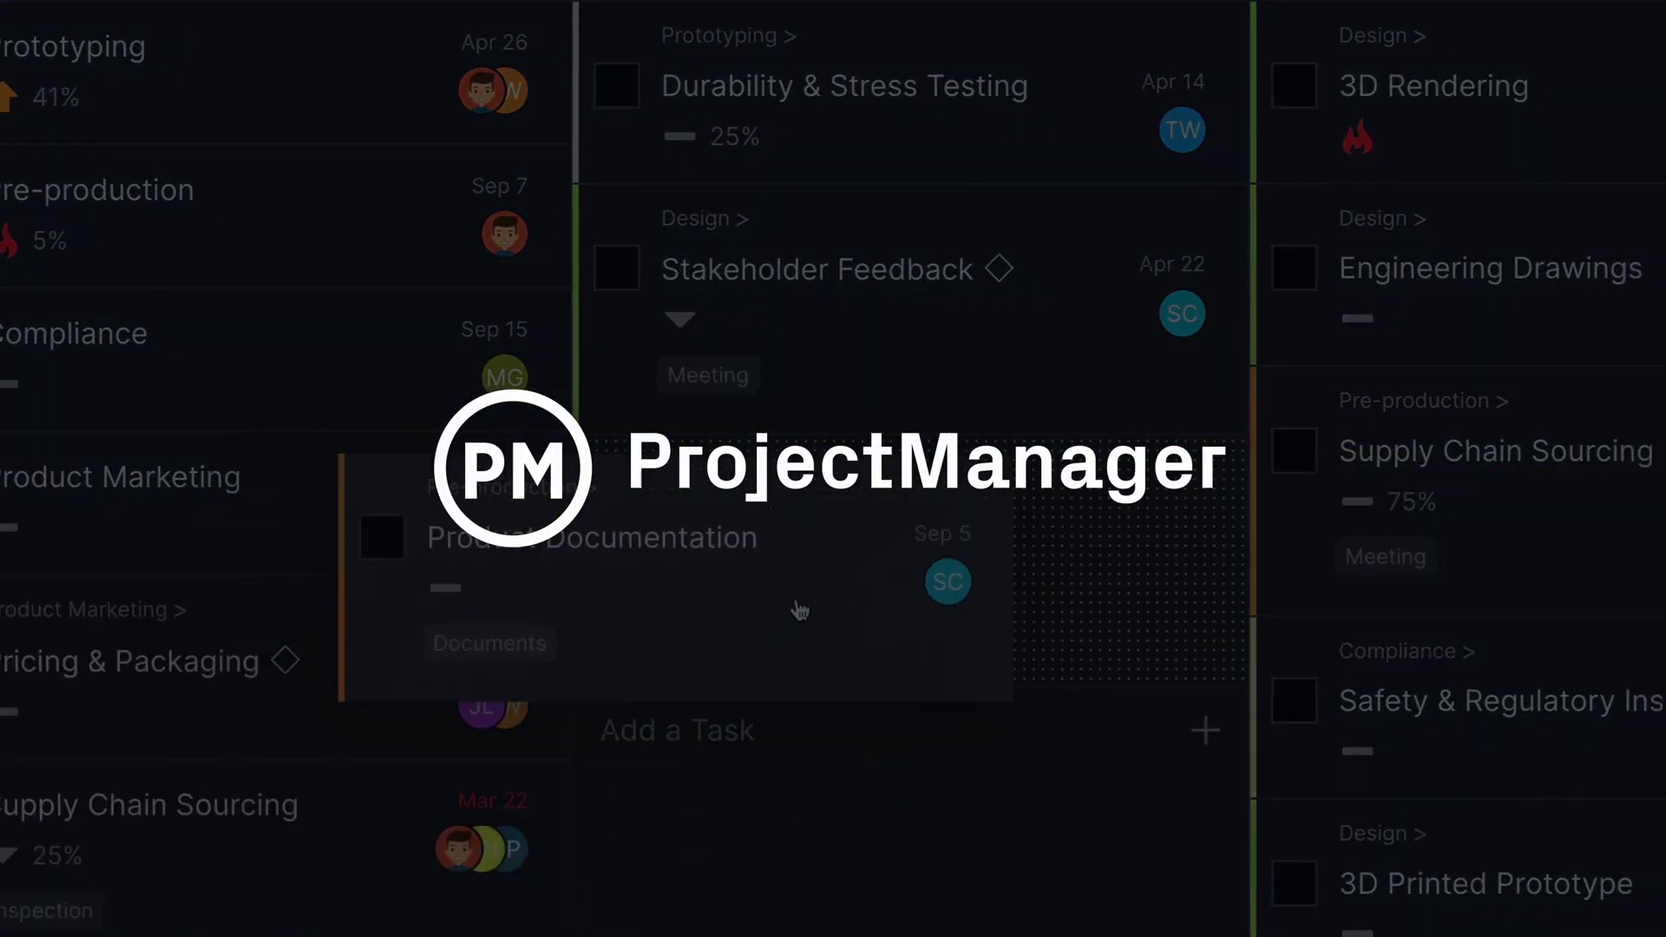